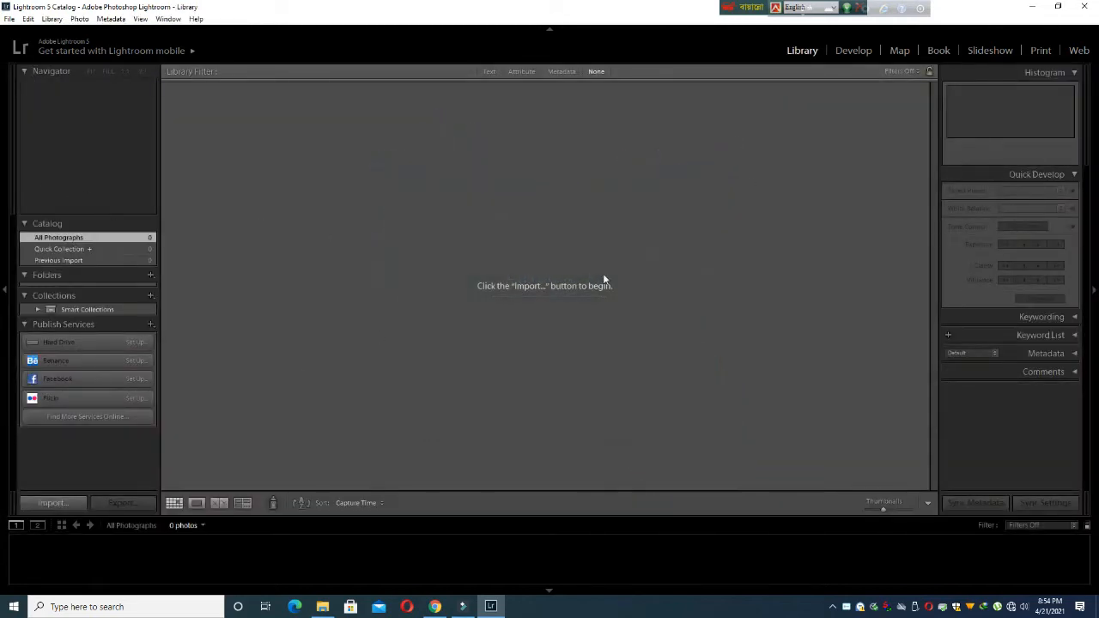
- Import the photo IMG_1836.JPG from the desktop into the catalog, previewing it enlarged before the import
click(1057, 6)
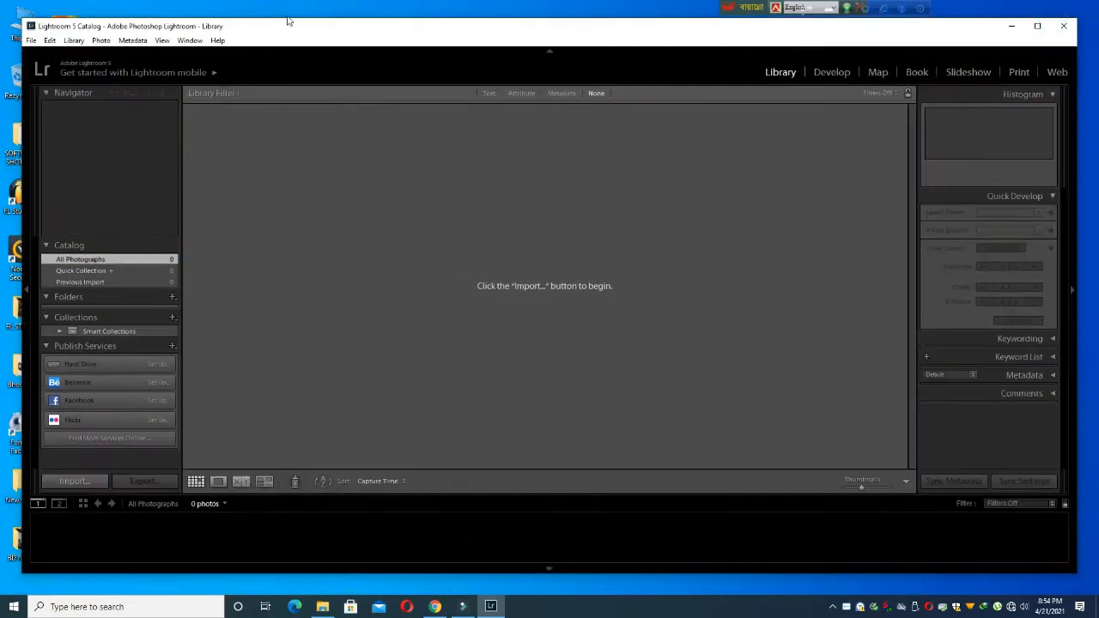
drag(400, 29, 525, 46)
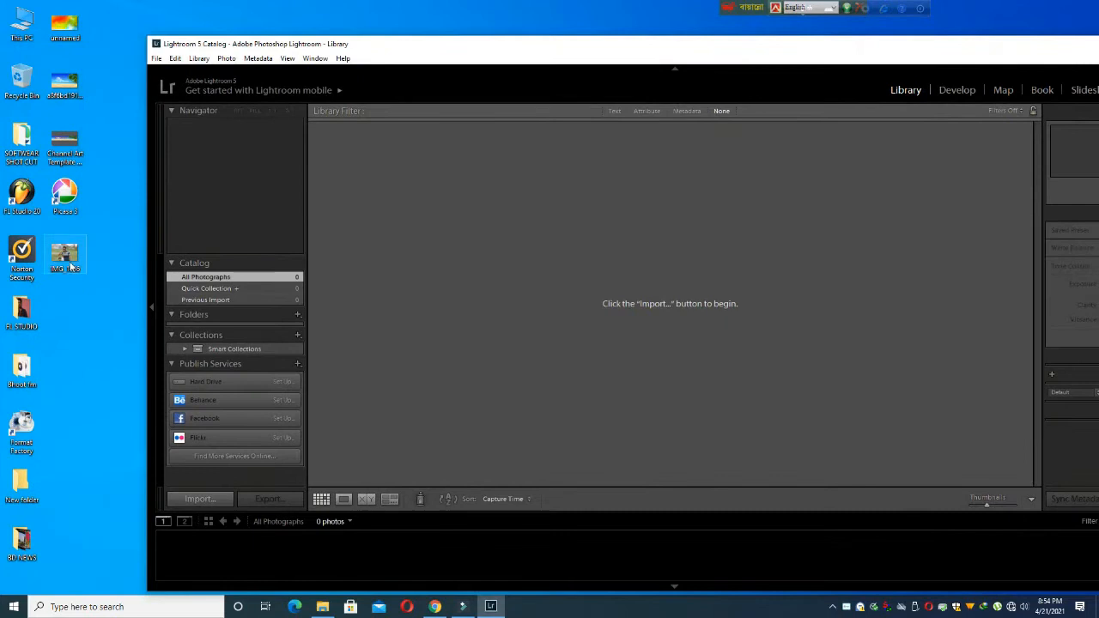
key(ctrl+shift+i)
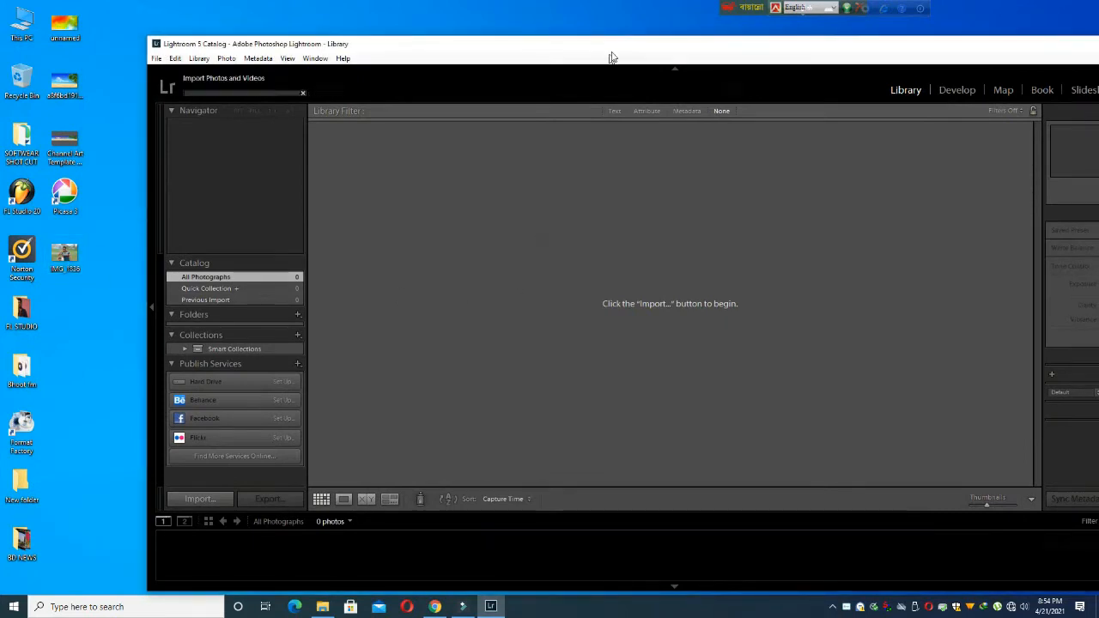
drag(608, 39, 468, 12)
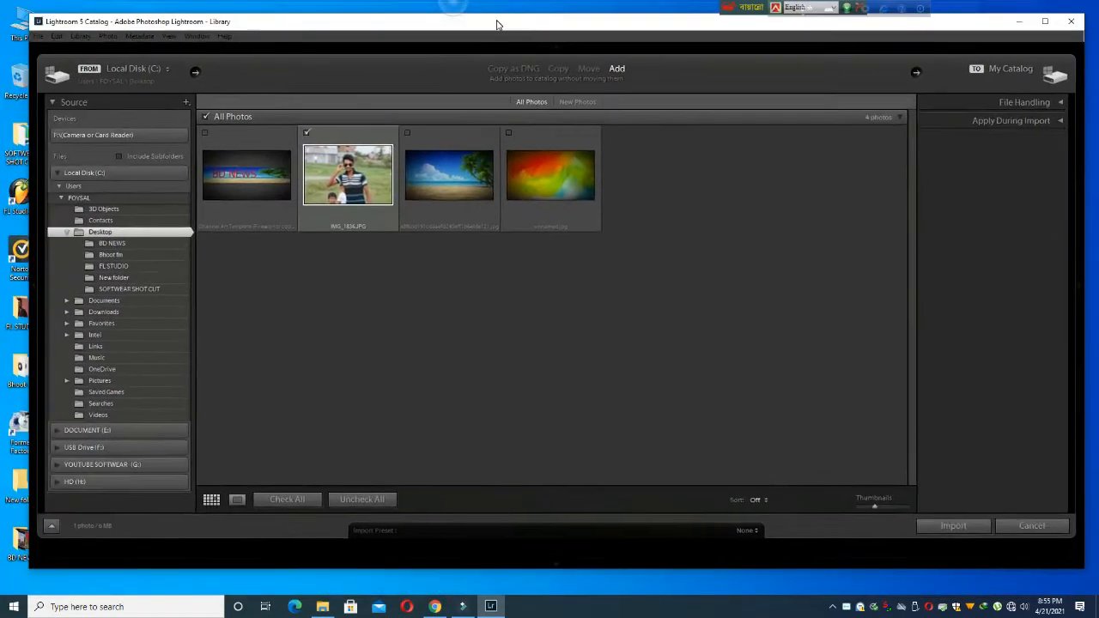
click(1041, 24)
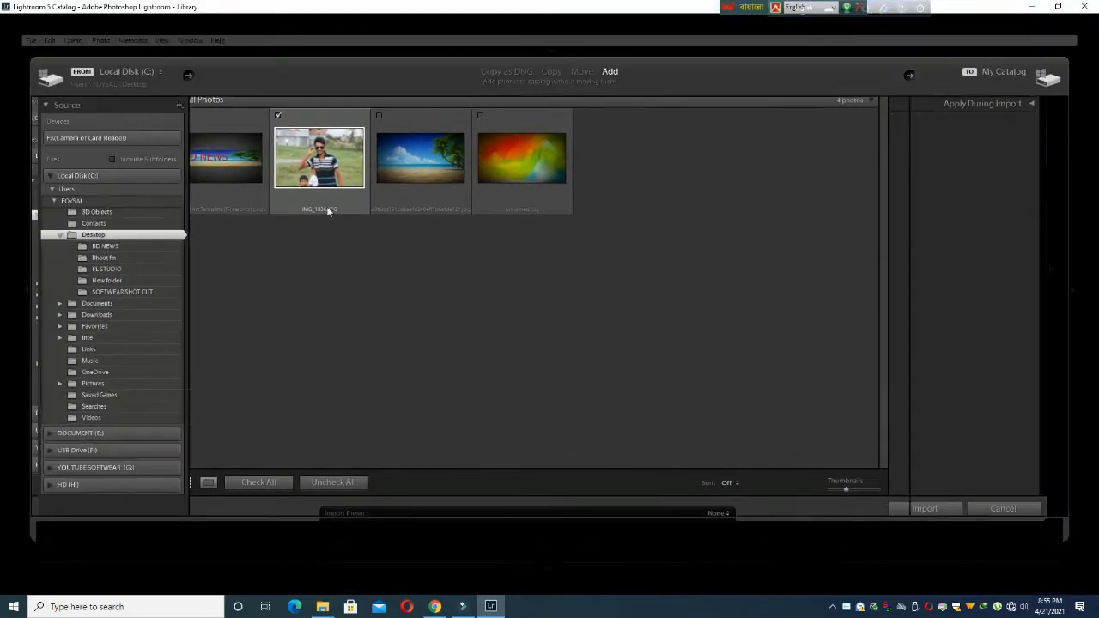
double_click(323, 169)
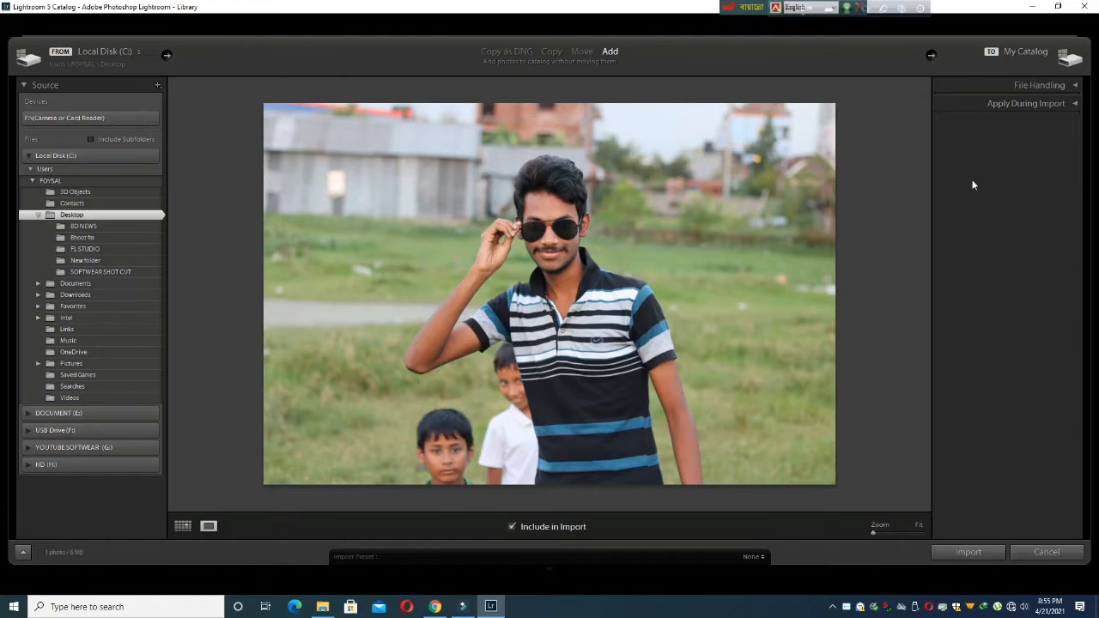
click(968, 552)
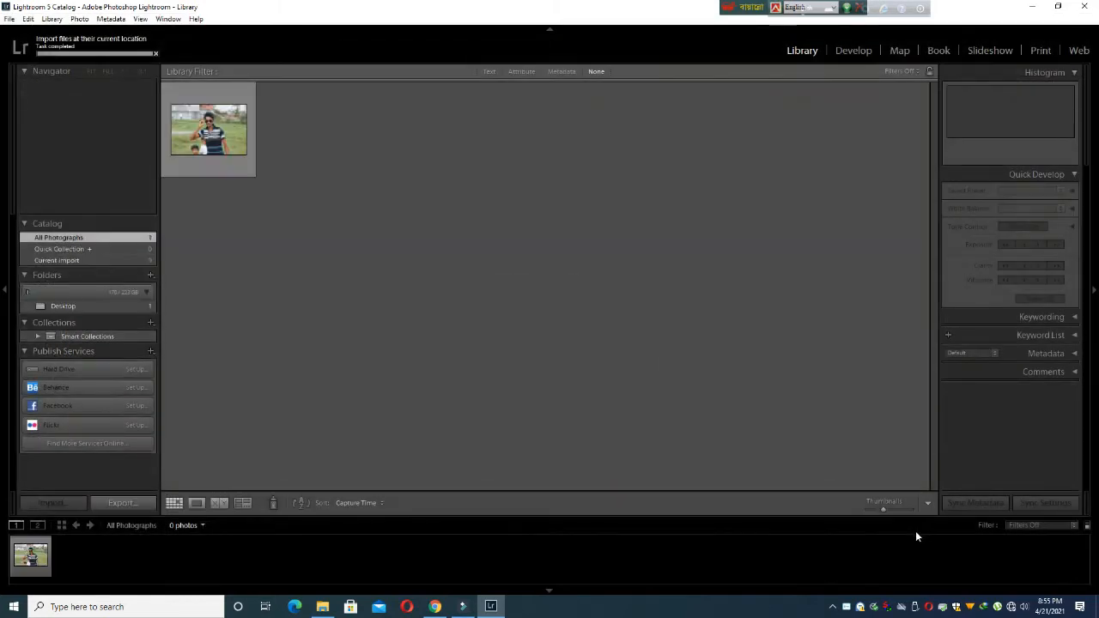
- Open the imported photo for editing in the Develop module and dismiss the introductory tips
double_click(206, 120)
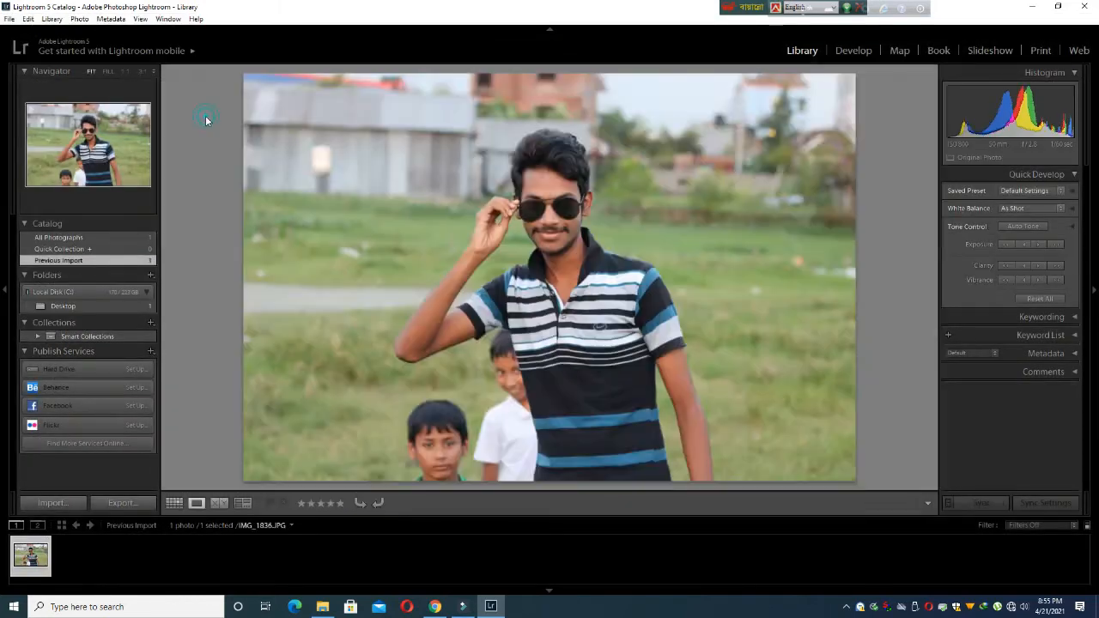
click(853, 50)
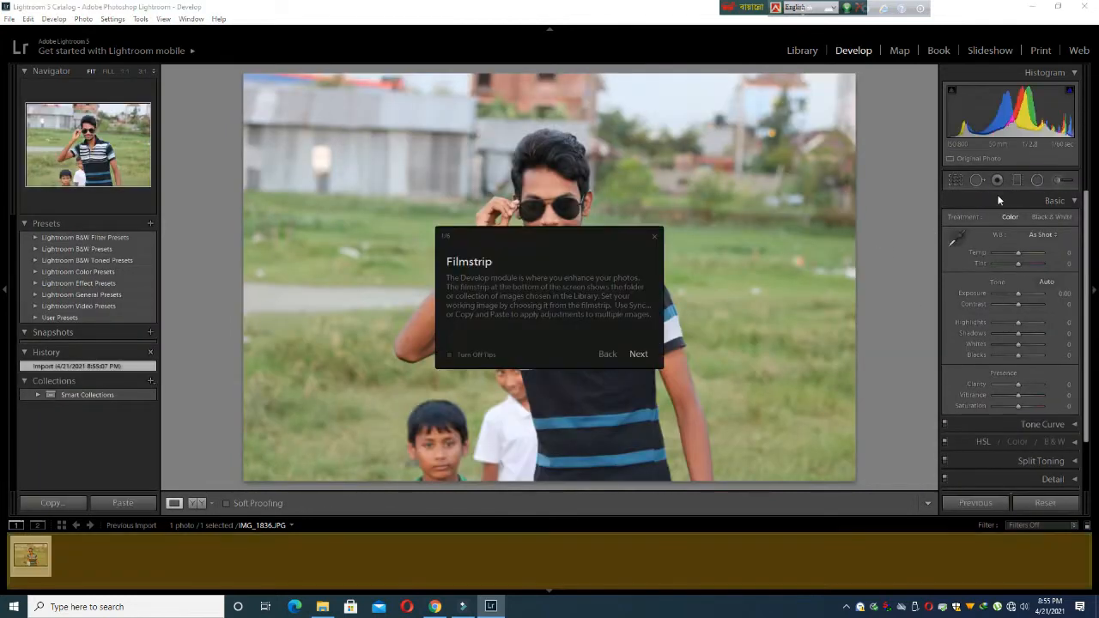
click(638, 355)
click(638, 355)
click(638, 355)
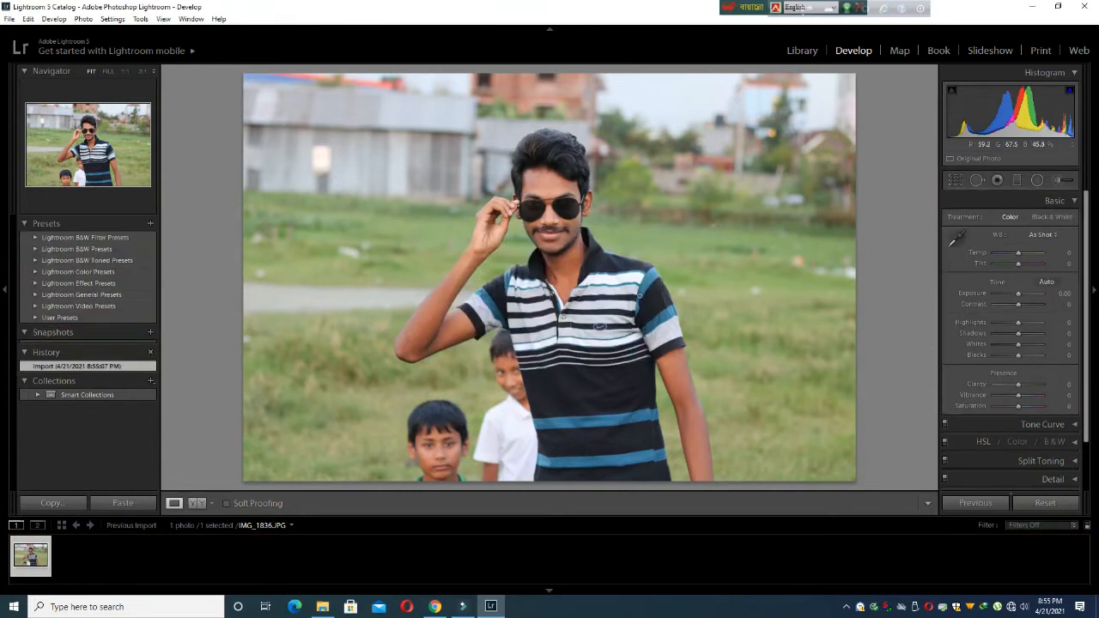
- Brighten the photo's tones with exposure +0.60, contrast +33, whites +36 and shadows +12
shift+double_click(1018, 345)
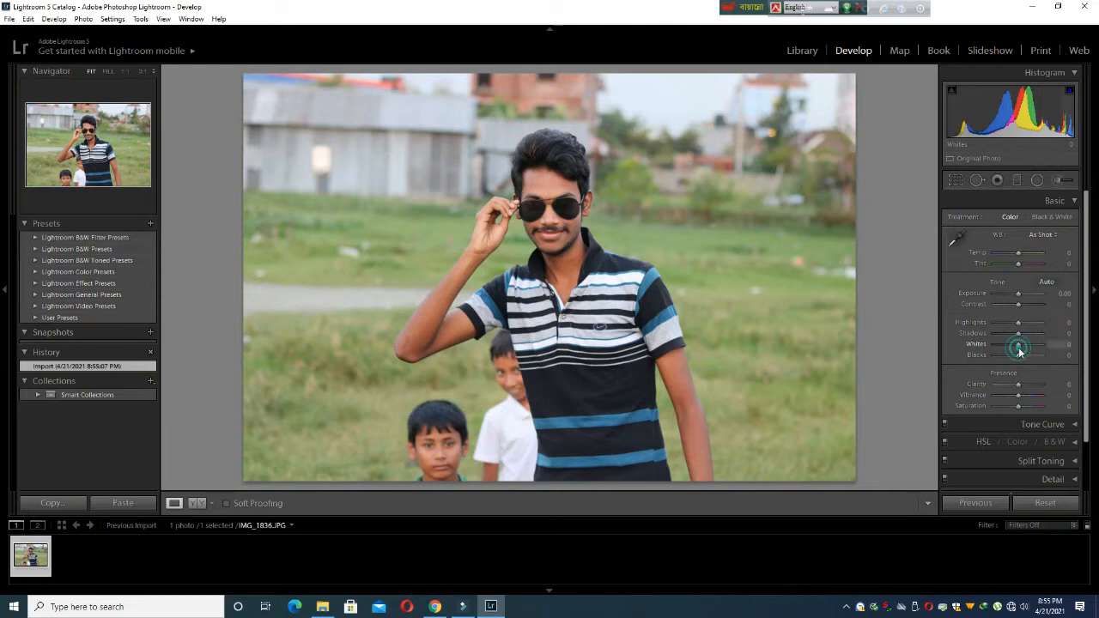
drag(1019, 306, 1021, 293)
mouse_move(1022, 344)
mouse_down()
mouse_move(1043, 339)
mouse_move(1021, 332)
mouse_up()
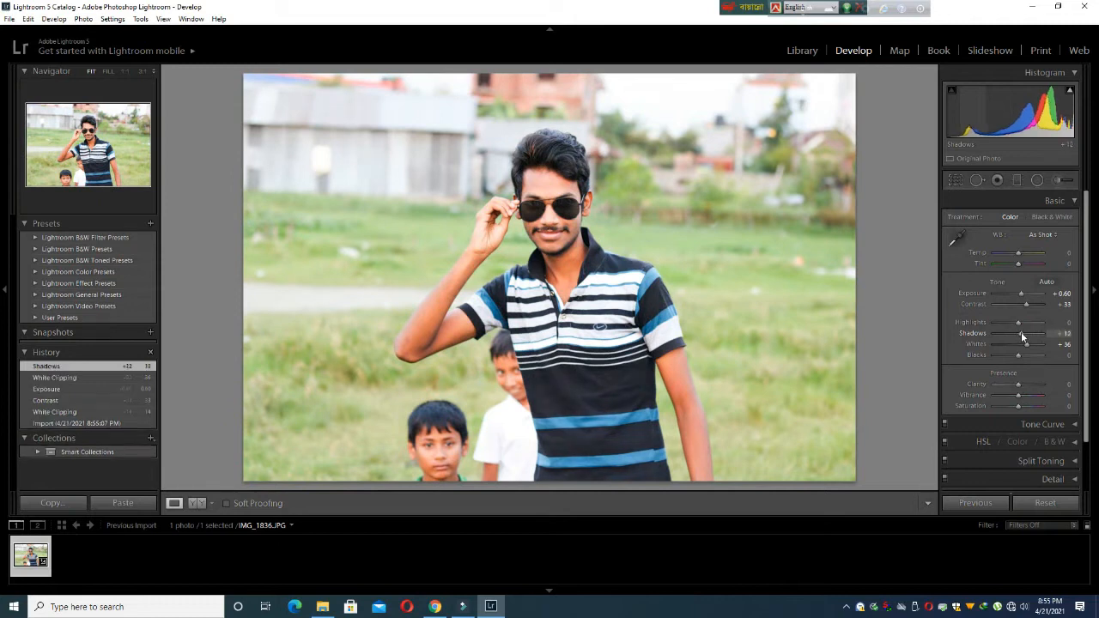
click(1094, 319)
mouse_move(1094, 318)
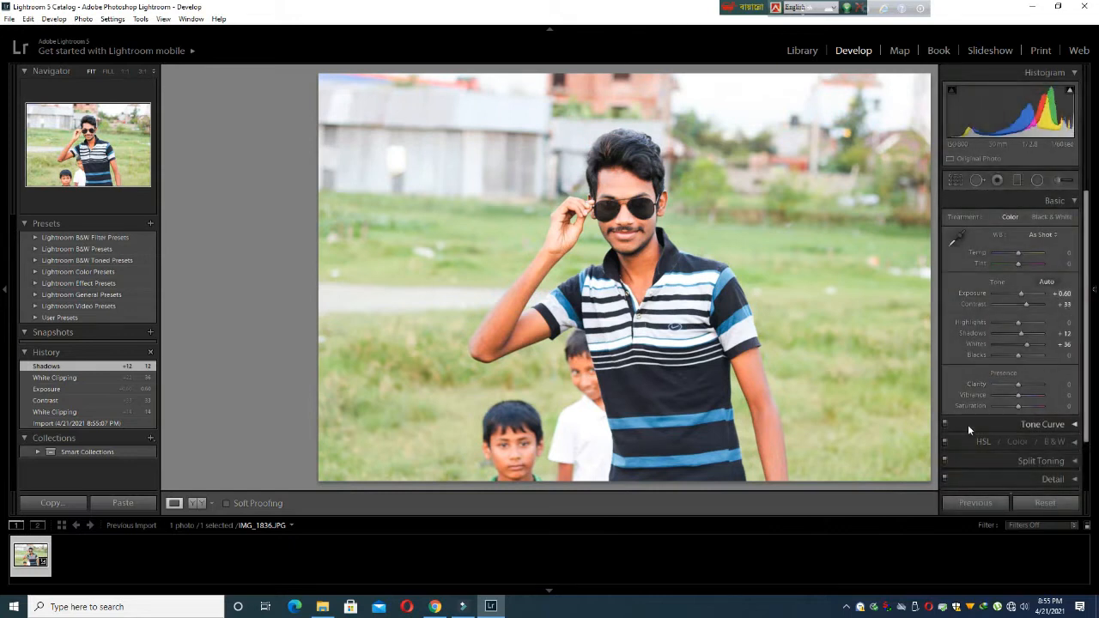
scroll(980, 367, down, 1)
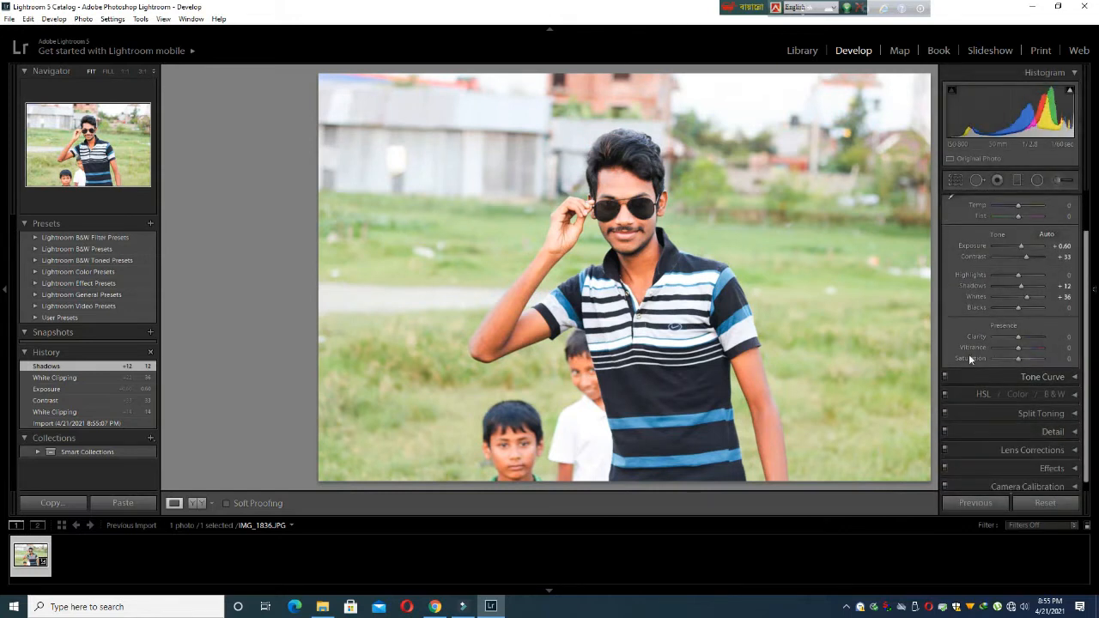
click(1040, 378)
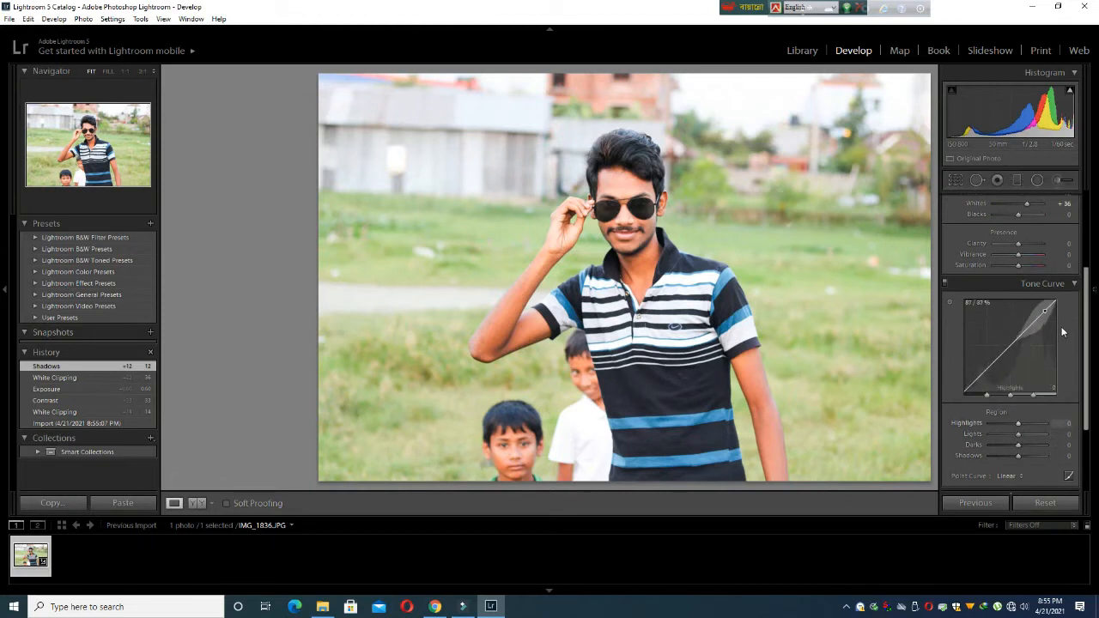
click(1042, 284)
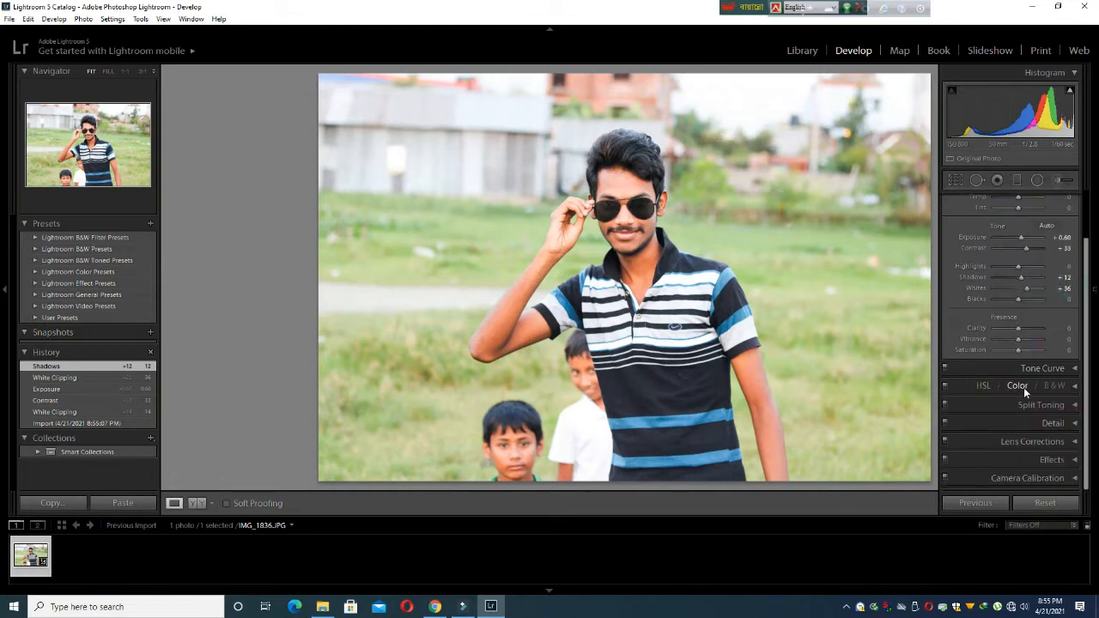
- Intensify the grass by setting the saturation of both the green and the yellow colour ranges to +100
click(1024, 387)
click(999, 336)
drag(1033, 381, 1079, 392)
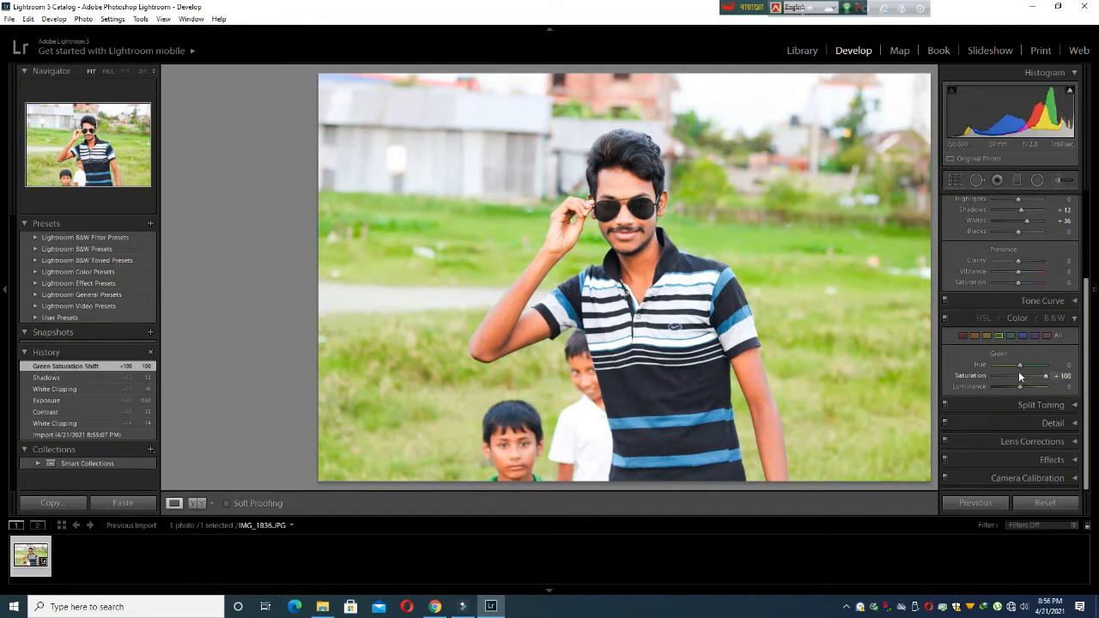
mouse_move(1019, 371)
mouse_down()
mouse_move(1000, 372)
mouse_move(1017, 369)
mouse_up()
drag(1019, 375, 1085, 378)
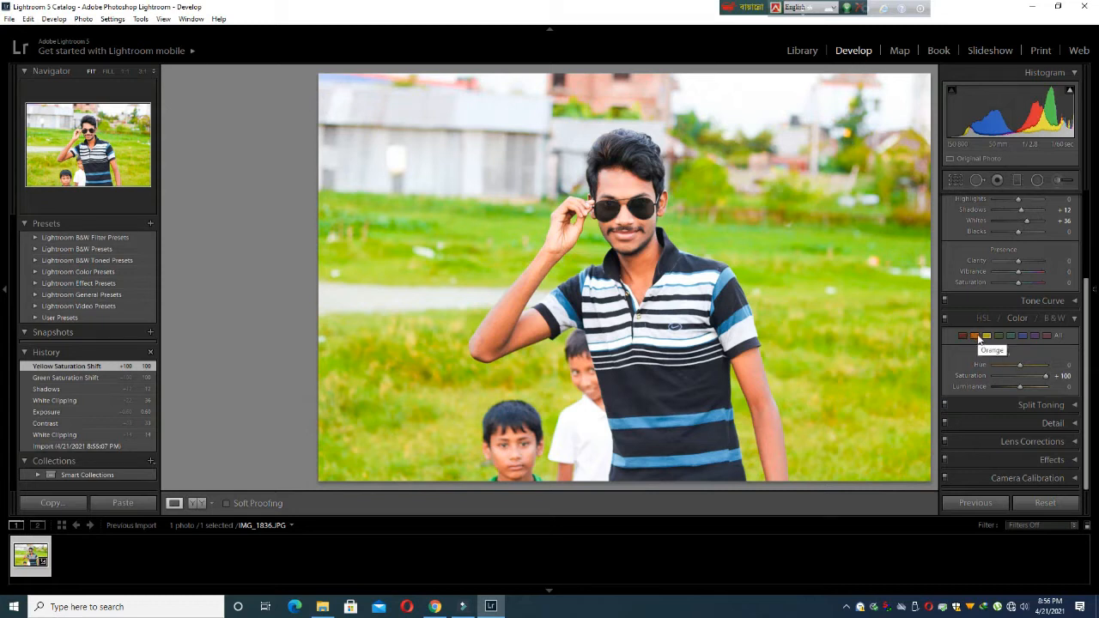
- Lighten the skin tones by setting the orange range to hue +47, saturation -44 and luminance +31
click(976, 336)
drag(1020, 365, 1035, 393)
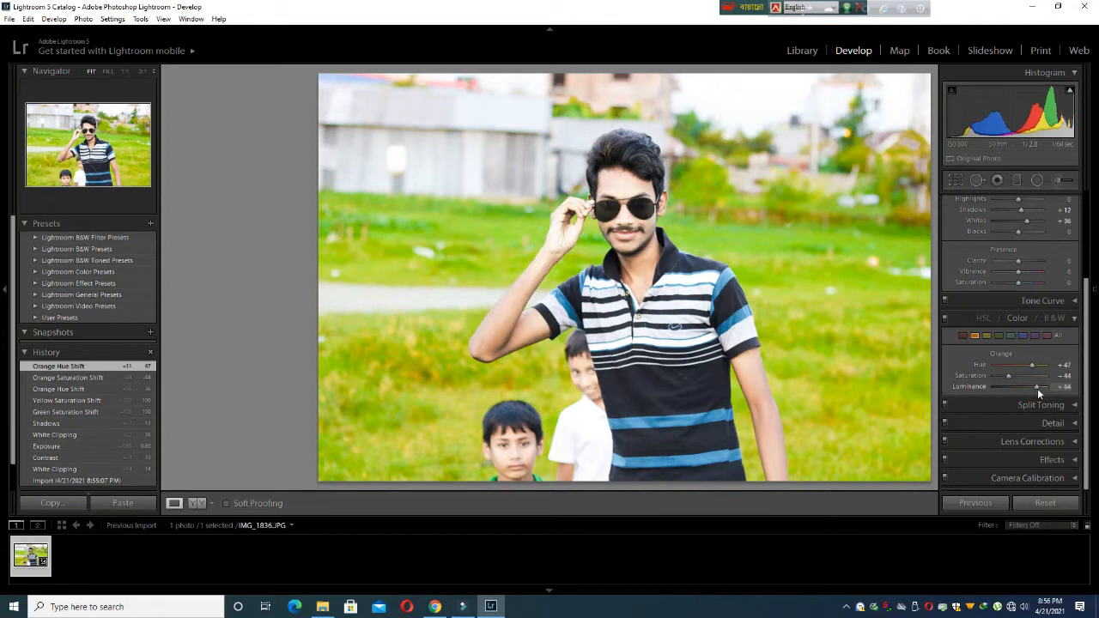
drag(1038, 393, 1029, 389)
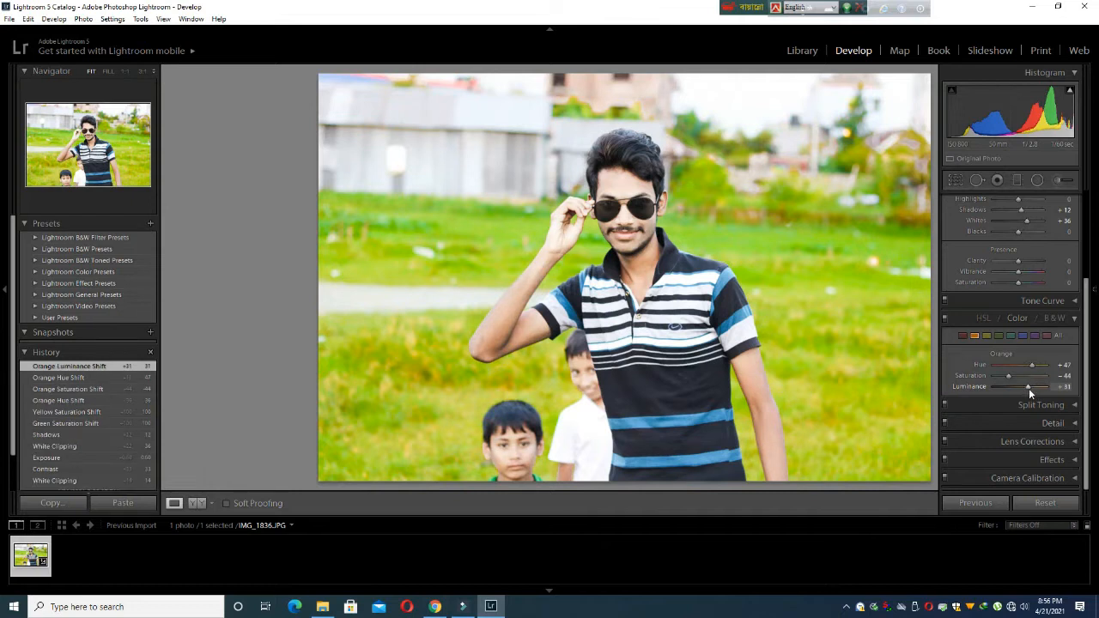
- Check the man's face at 1:1 and refine the orange range to luminance +4, saturation -64 and hue +13
key(F8)
click(616, 211)
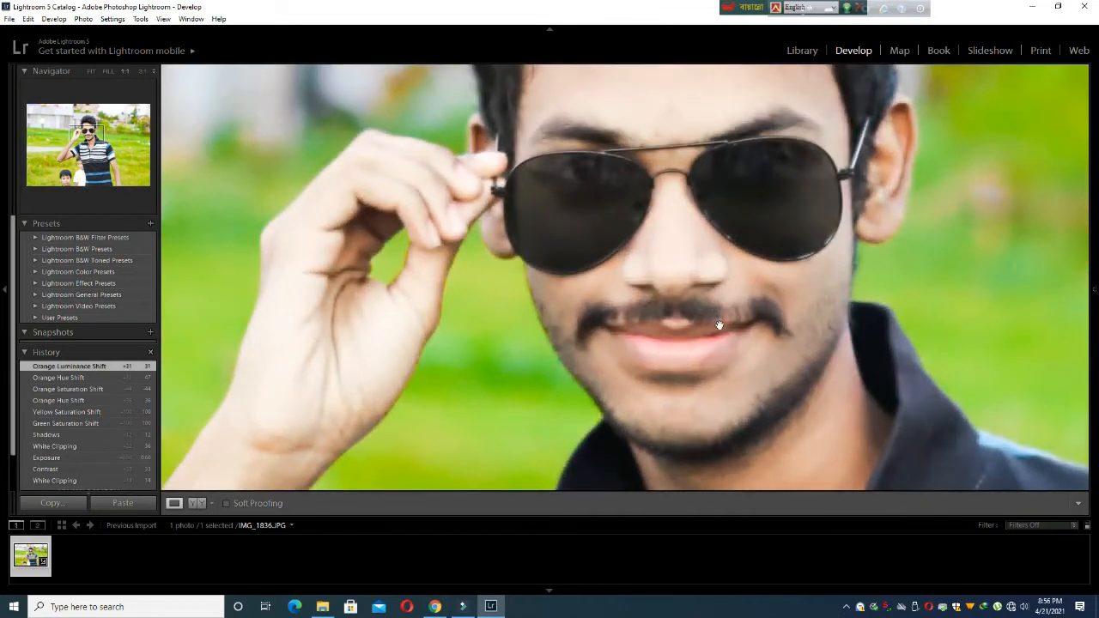
click(719, 314)
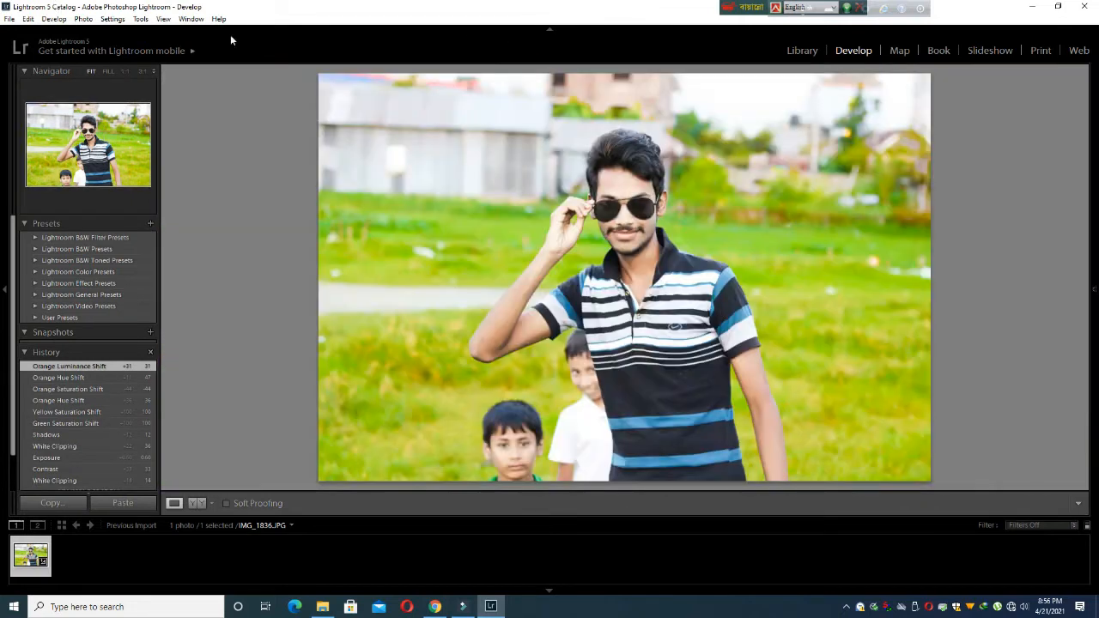
key(F8)
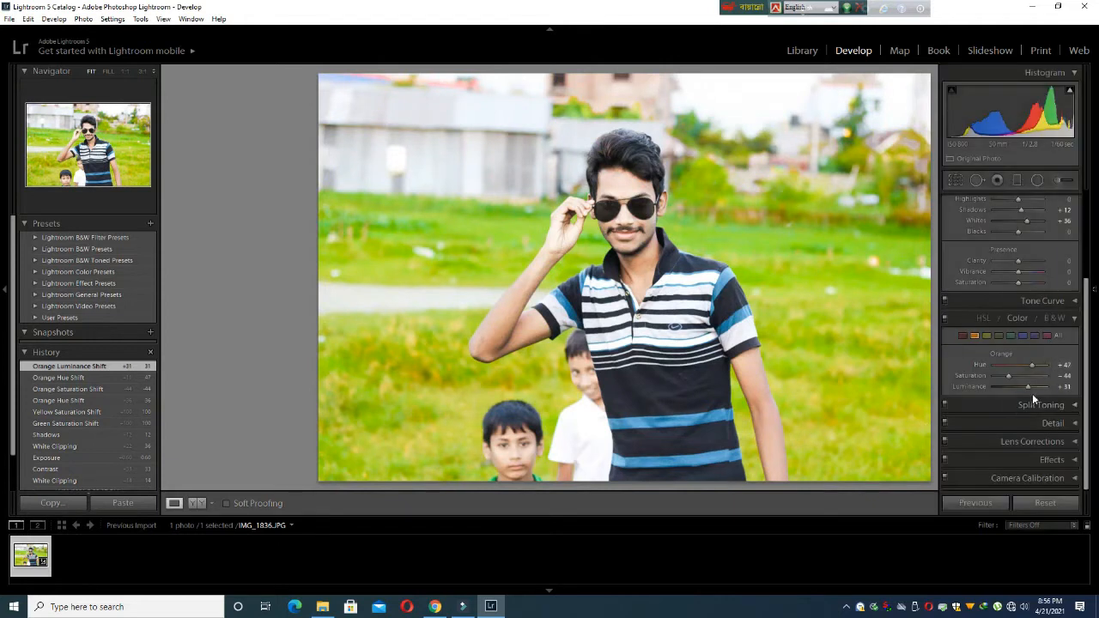
mouse_move(1029, 386)
mouse_down()
mouse_move(1039, 388)
mouse_move(1027, 392)
mouse_up()
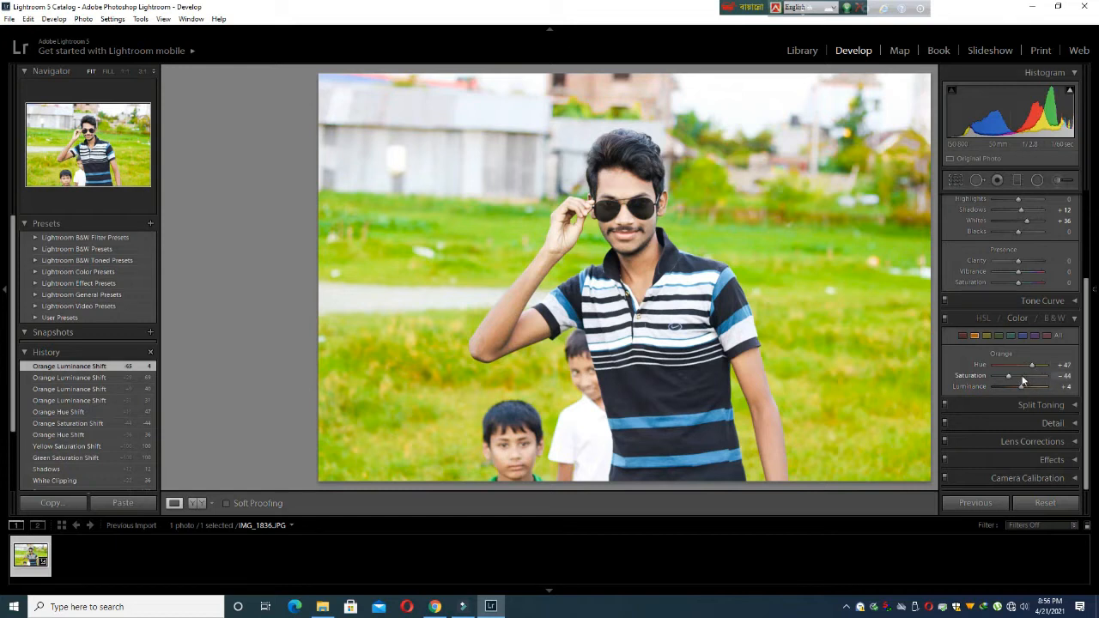
drag(1009, 376, 1032, 367)
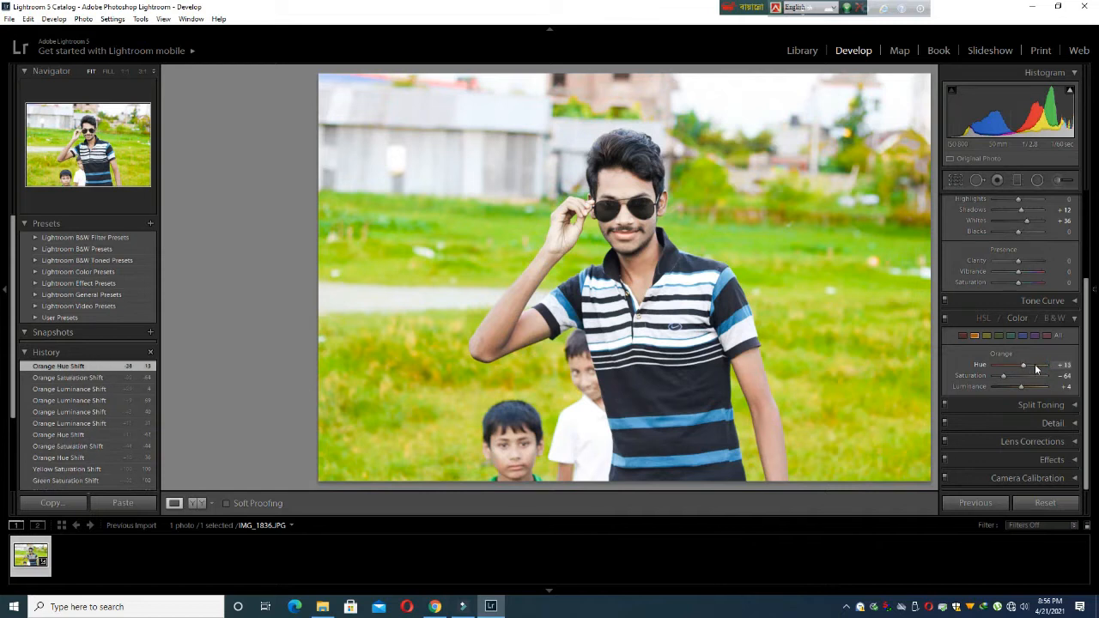
- Brighten the man's lowered and raised arms with Adjustment Brush strokes at exposure 1.00, and close the brush
mouse_move(1095, 289)
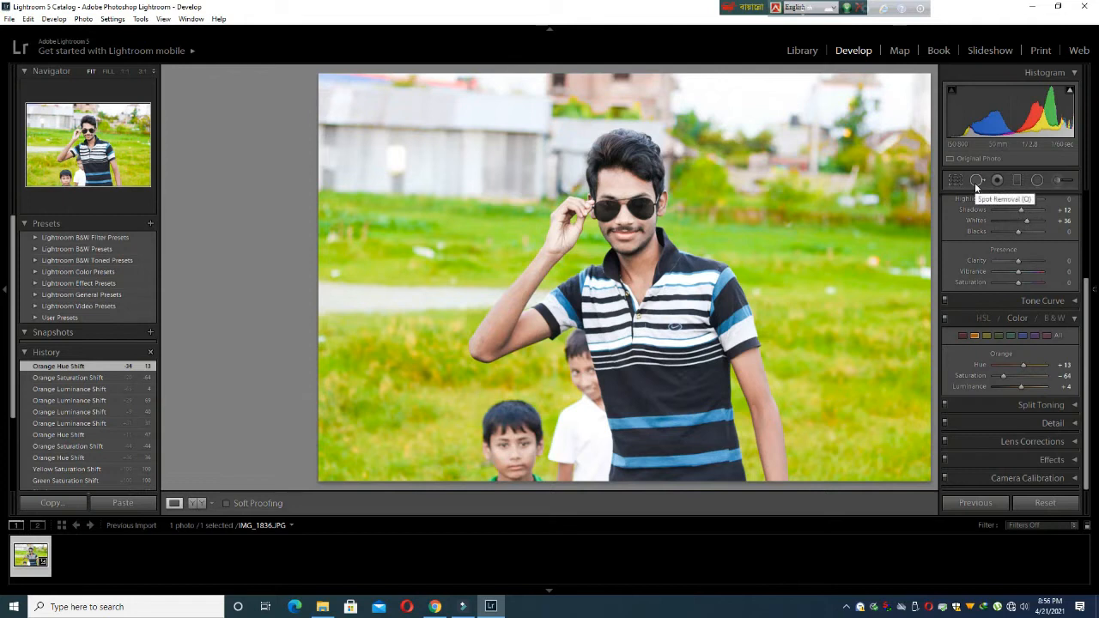
click(1057, 180)
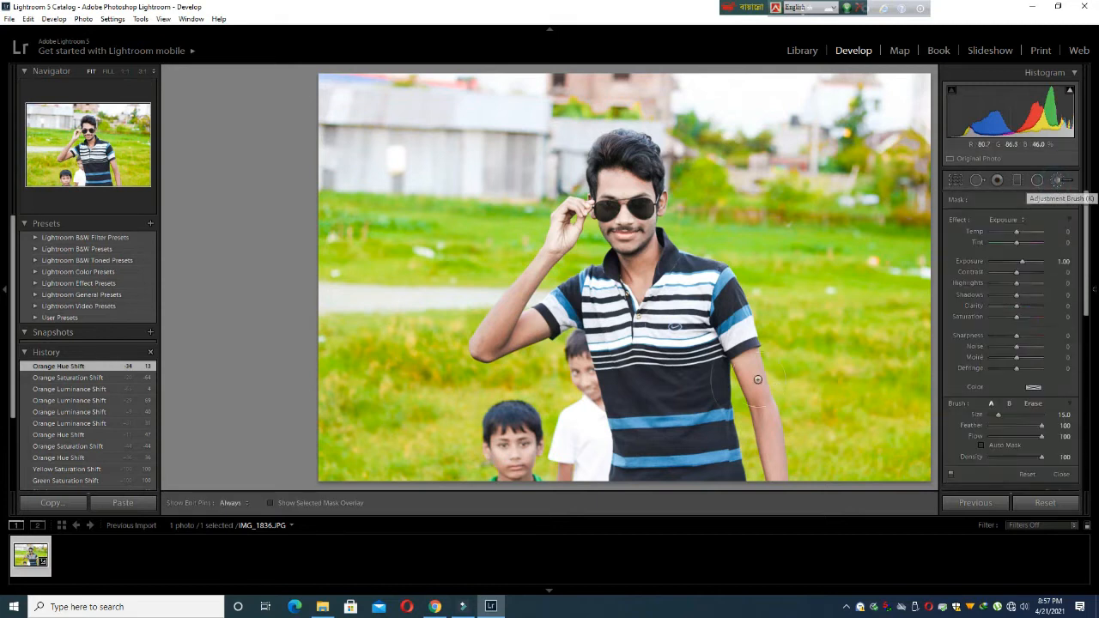
click(757, 380)
click(782, 466)
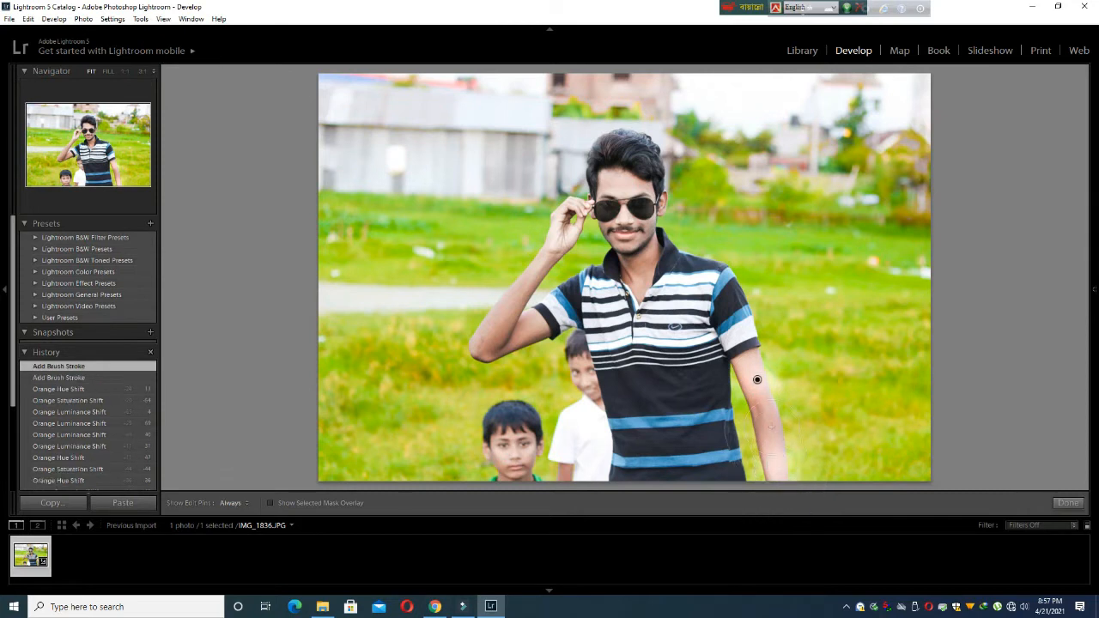
click(771, 426)
drag(756, 375, 764, 415)
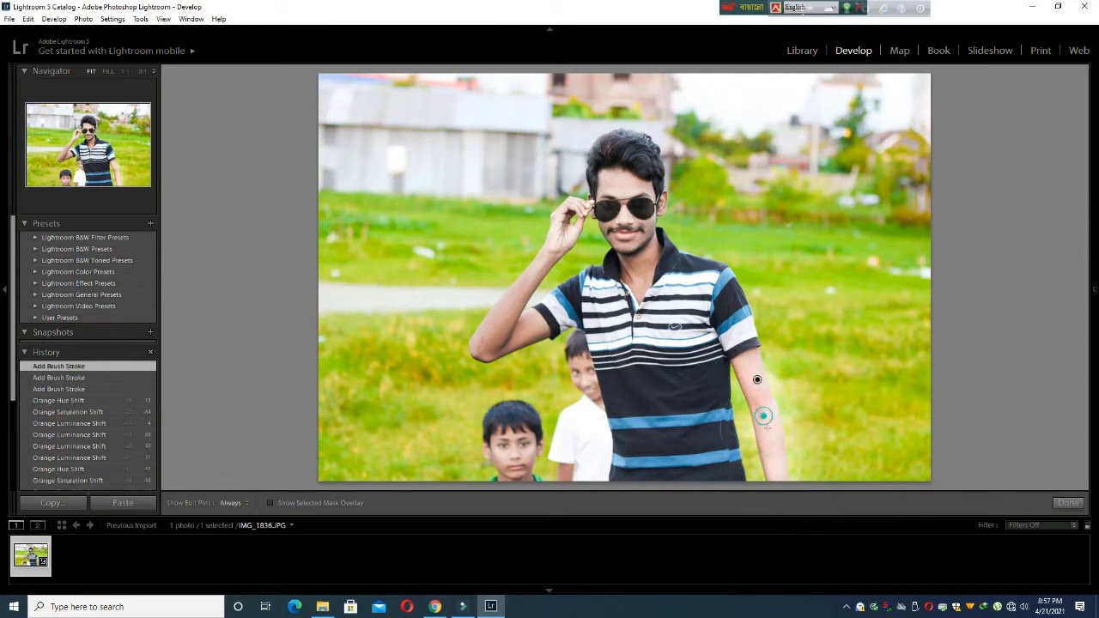
click(525, 334)
click(501, 348)
drag(500, 348, 492, 348)
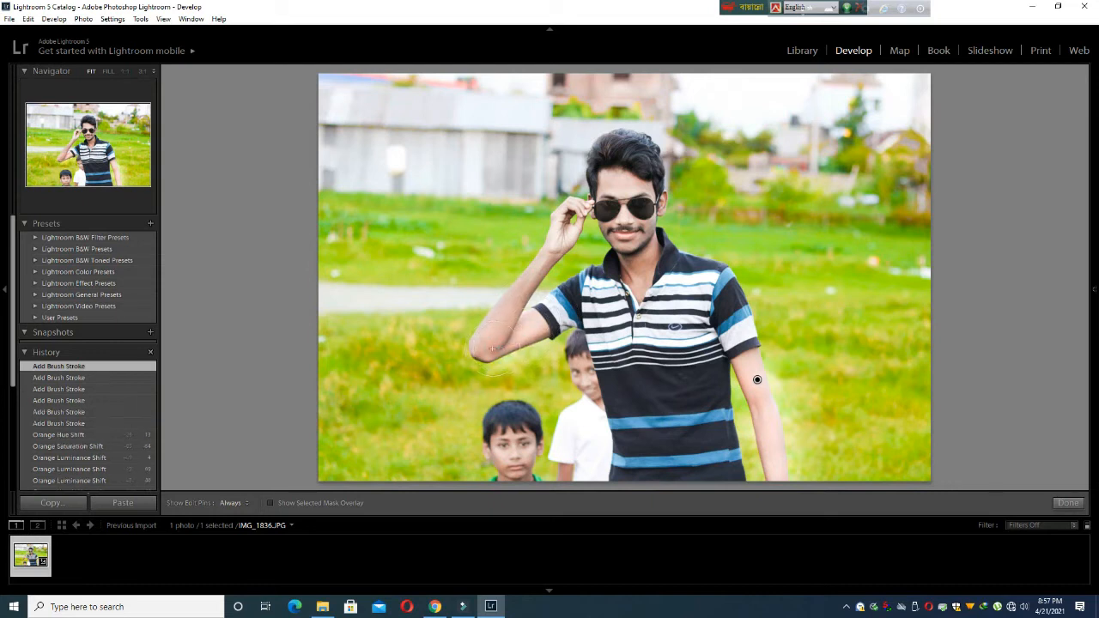
click(519, 292)
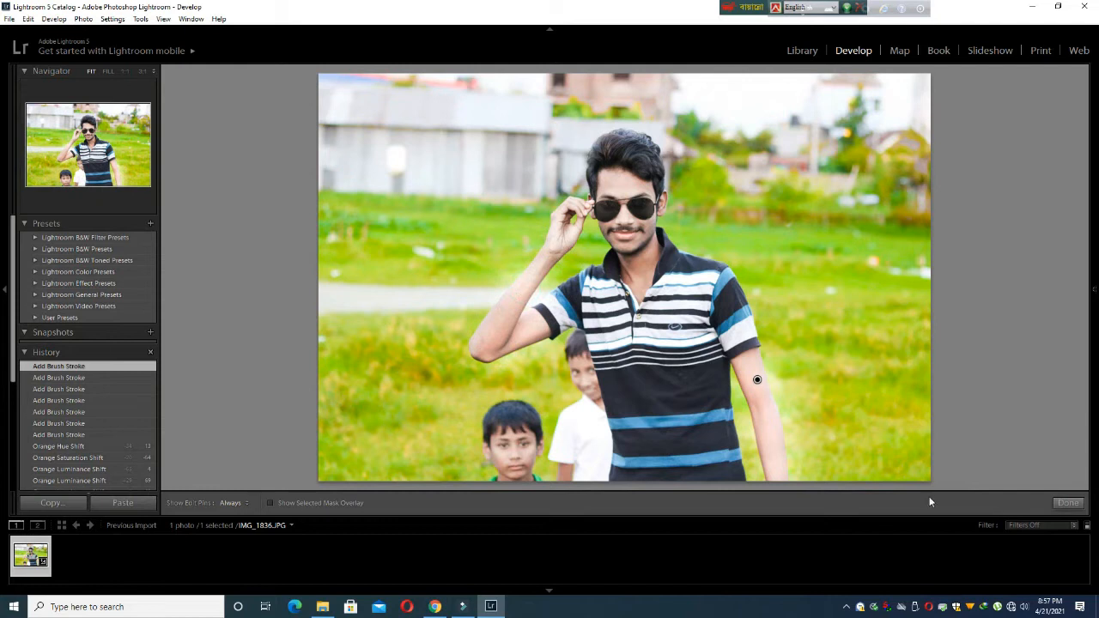
click(752, 376)
click(773, 454)
click(763, 425)
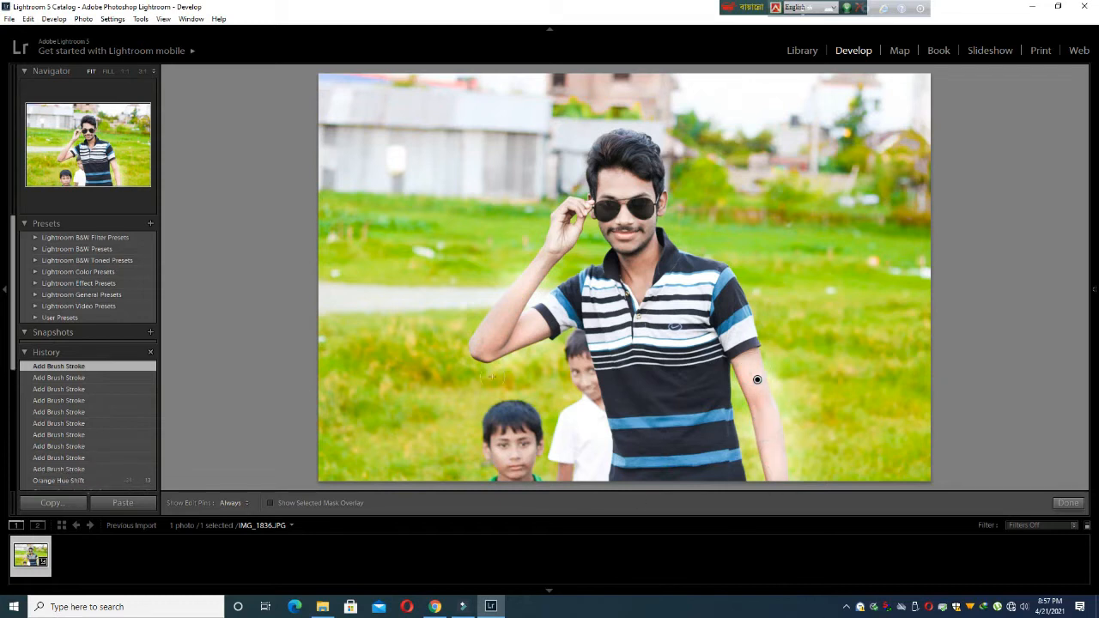
click(484, 350)
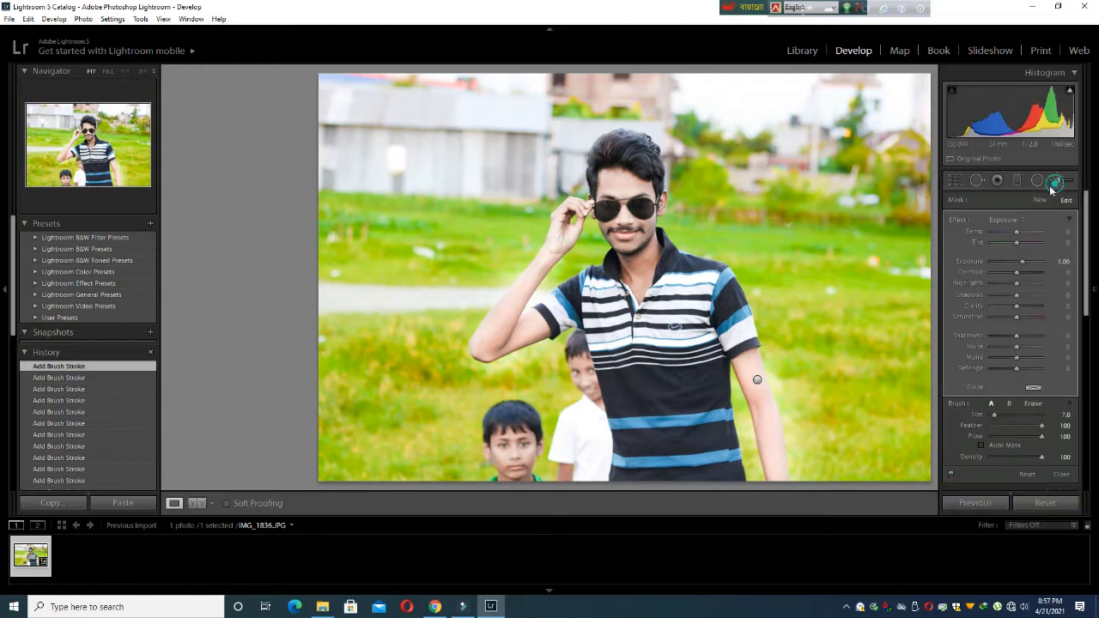
click(1058, 180)
- Try a graduated filter running from the upper background down to the man's waist, and undo it
click(1017, 181)
drag(731, 105, 745, 389)
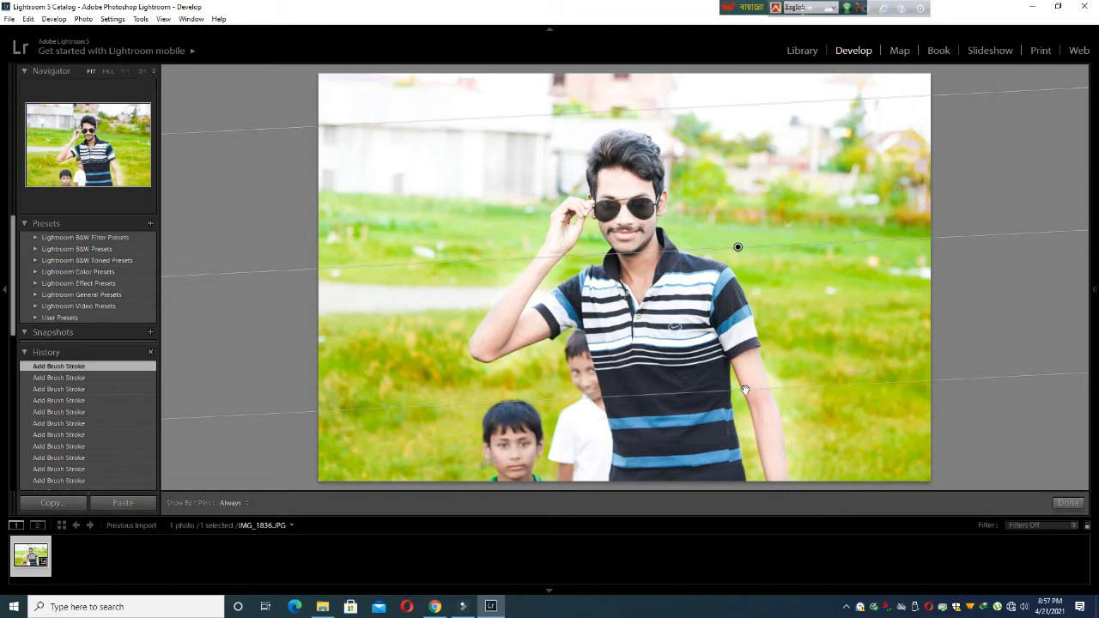
key(ctrl+z)
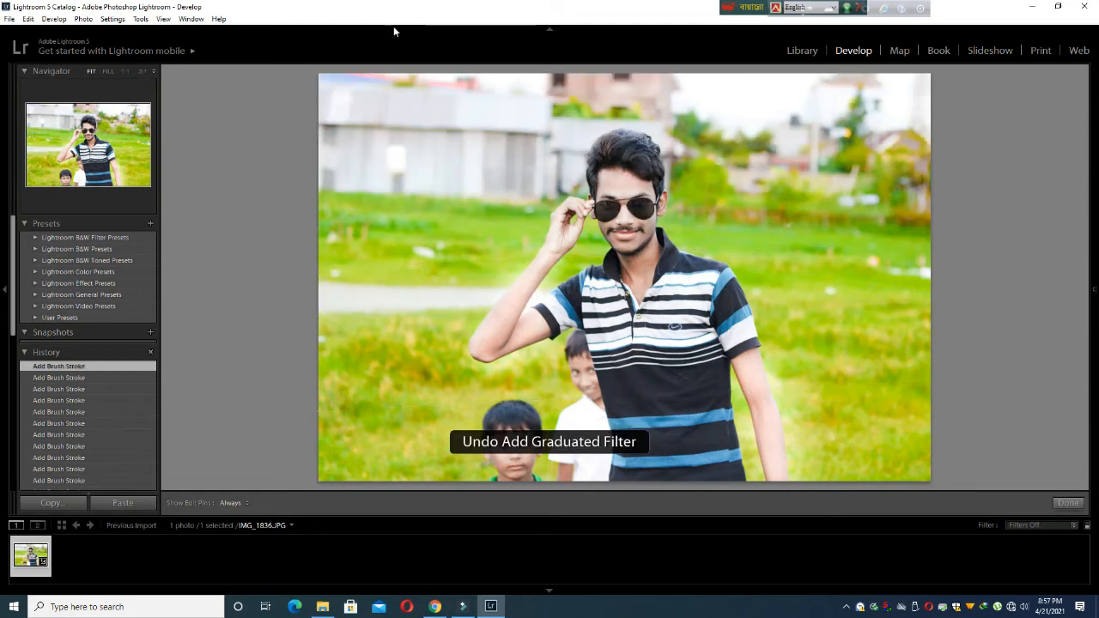
- Set the photo's vibrance to +29 in the Basic adjustments
key(F8)
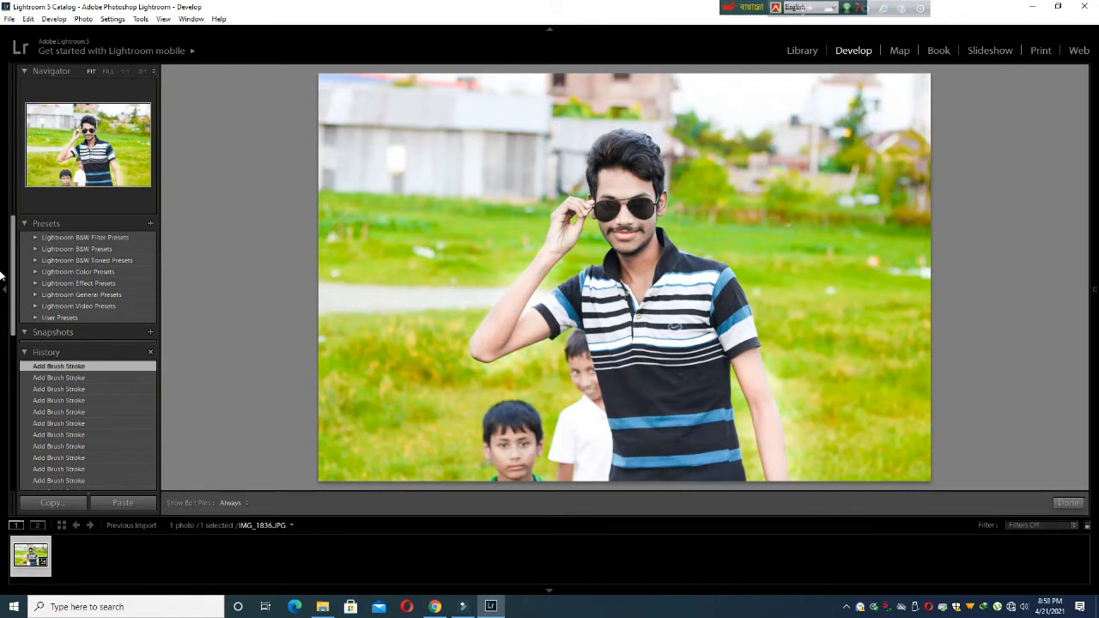
mouse_move(1097, 274)
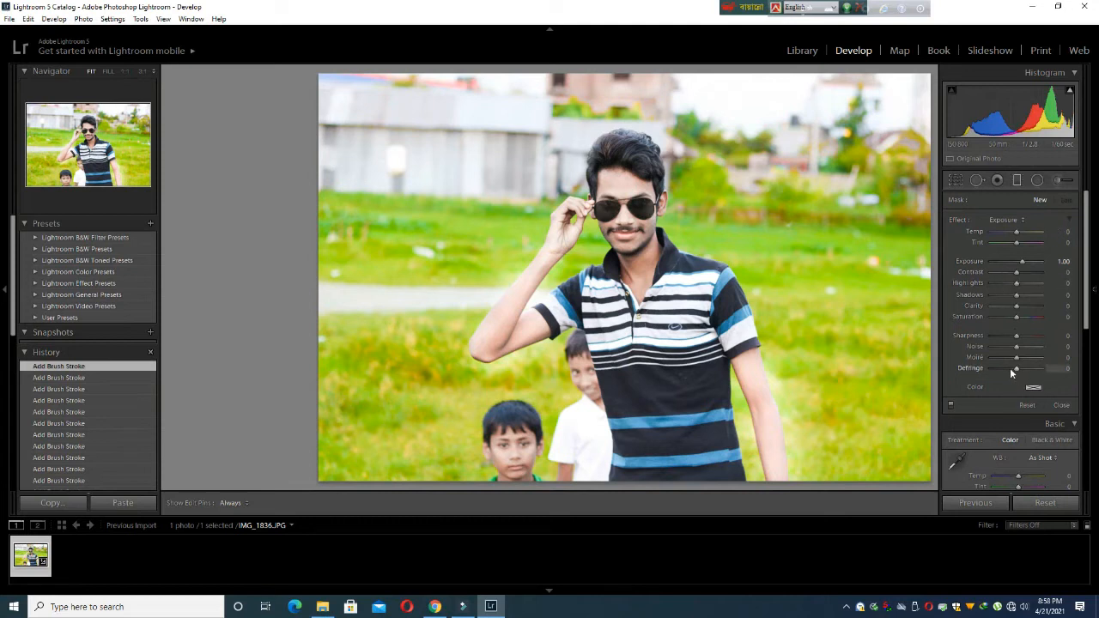
drag(1017, 367, 1016, 390)
scroll(1022, 344, down, 5)
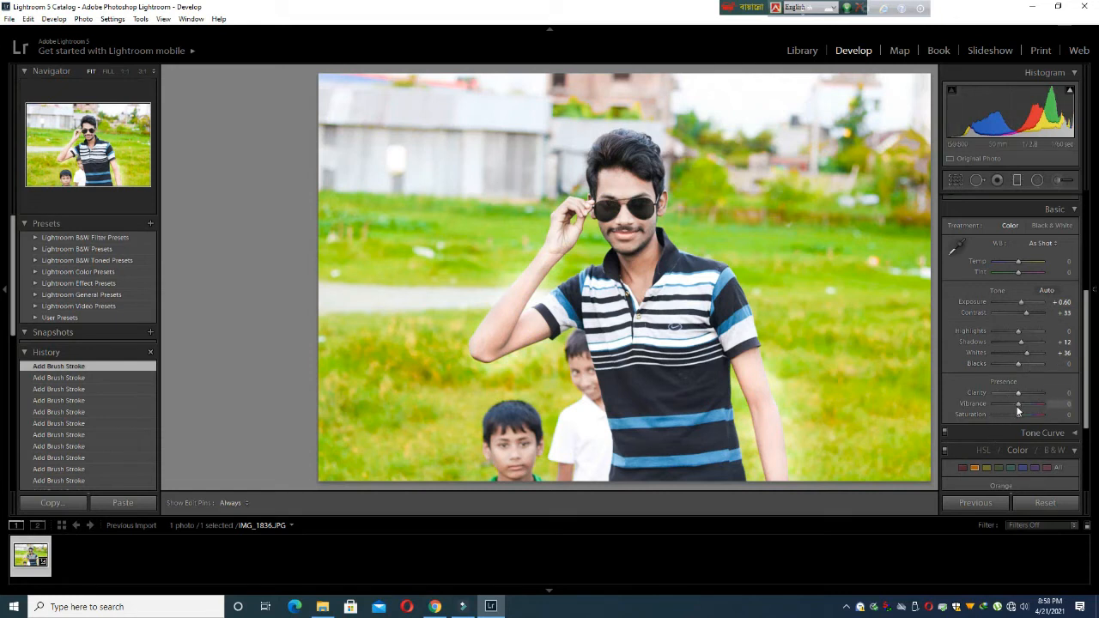
drag(1019, 404, 918, 434)
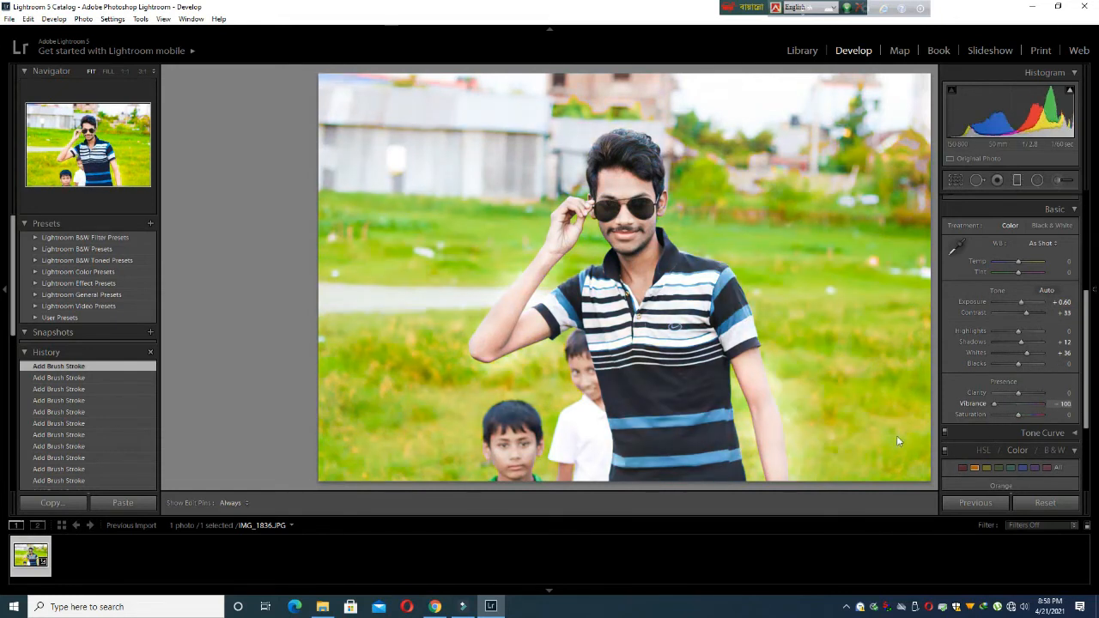
mouse_move(1094, 343)
drag(993, 403, 1060, 417)
- Try higher and lower saturation on the photo and reset it to 0
double_click(1026, 415)
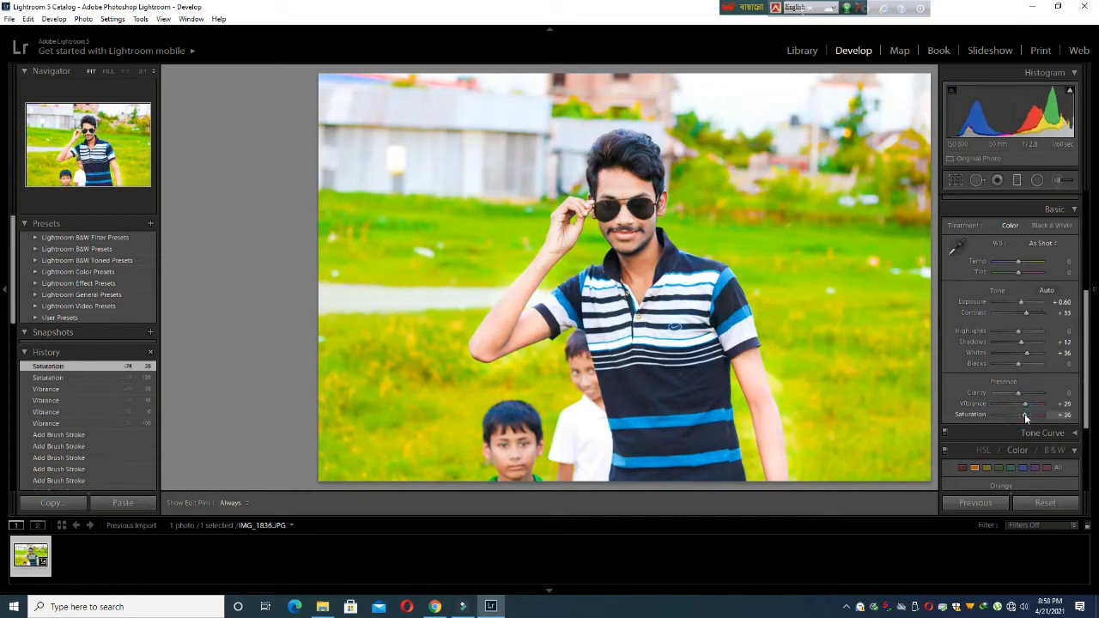
double_click(1002, 414)
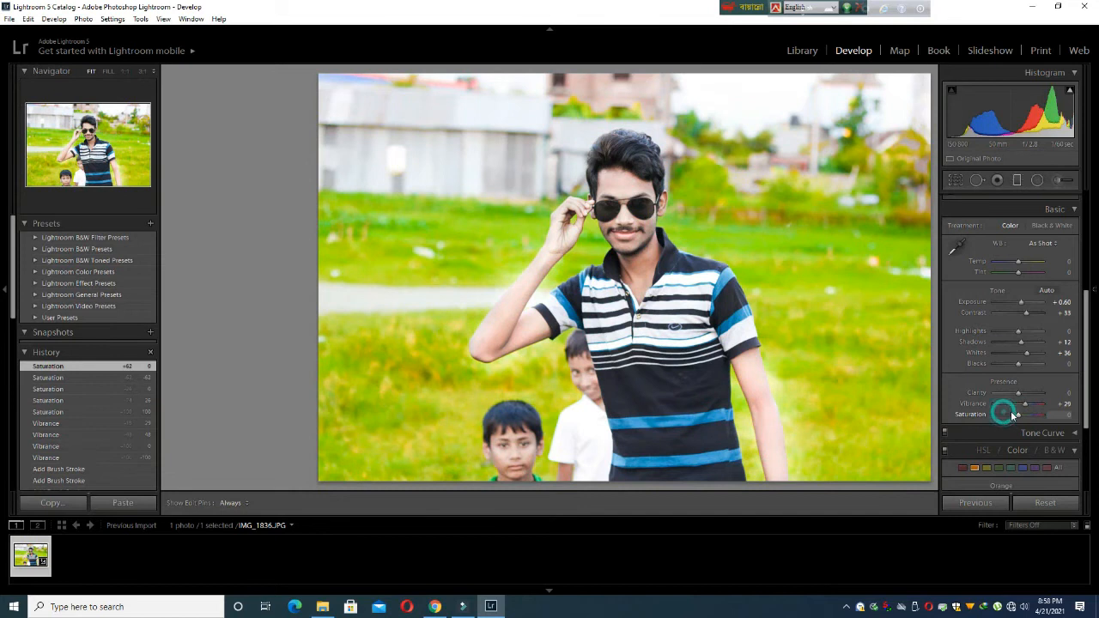
drag(1016, 415, 1001, 416)
double_click(1001, 416)
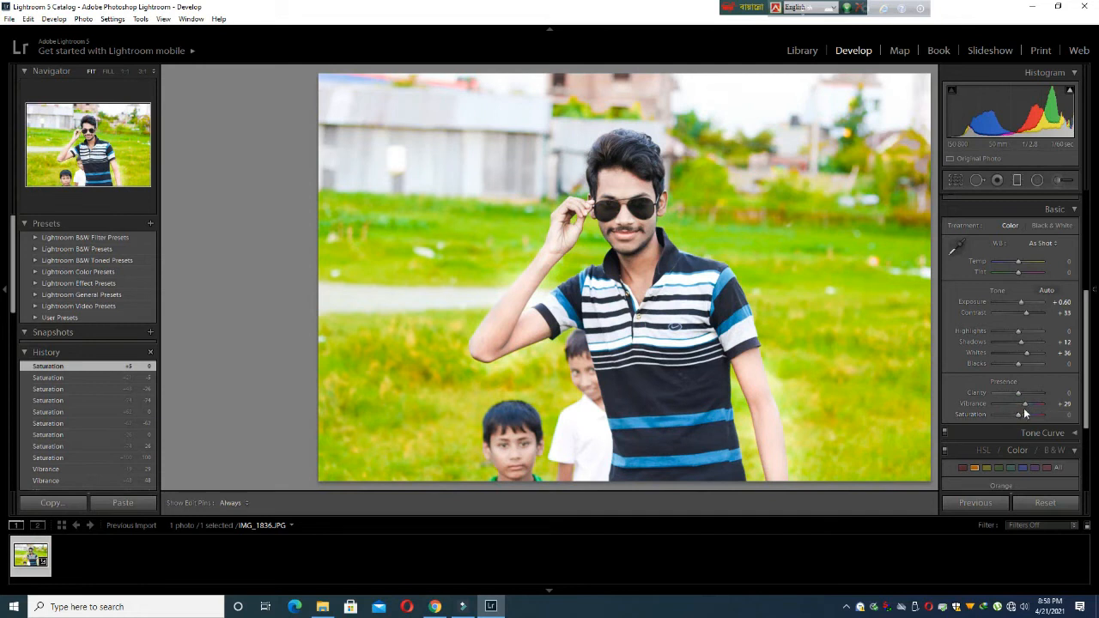
- Set the photo's clarity to -5 and check the man's face at 1:1
mouse_move(1023, 395)
mouse_down()
mouse_move(1061, 392)
mouse_move(1016, 393)
mouse_up()
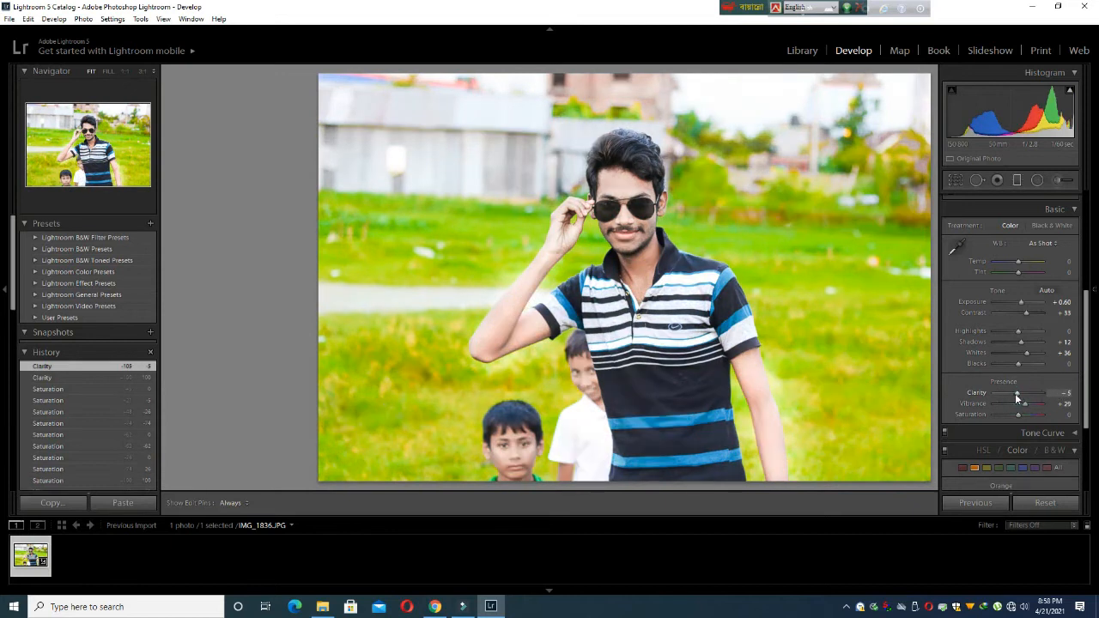
key(q)
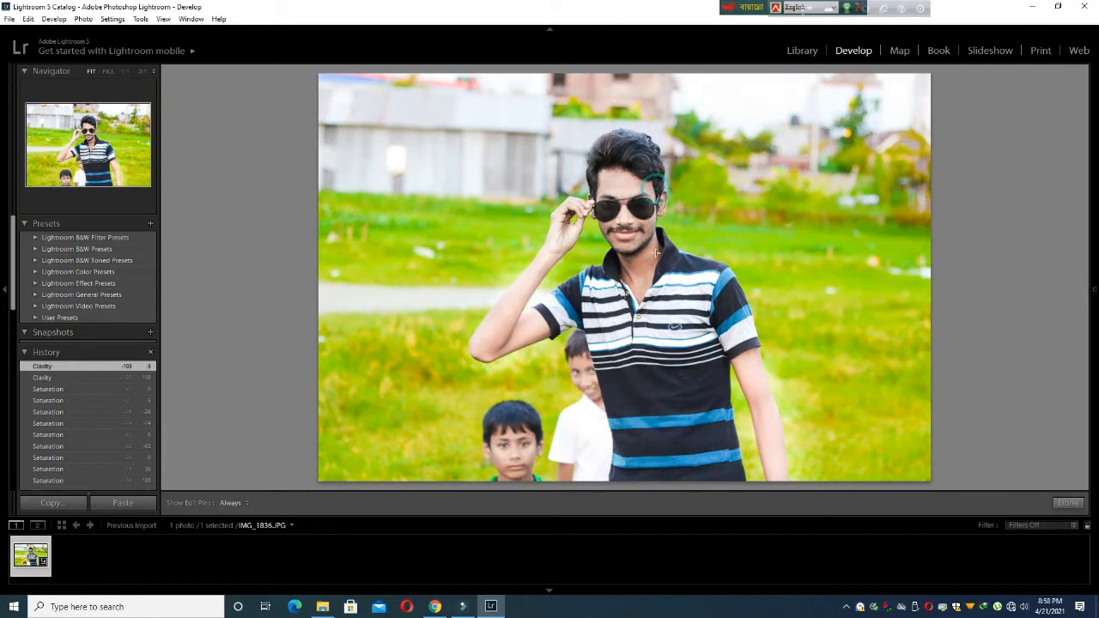
click(1069, 503)
click(667, 203)
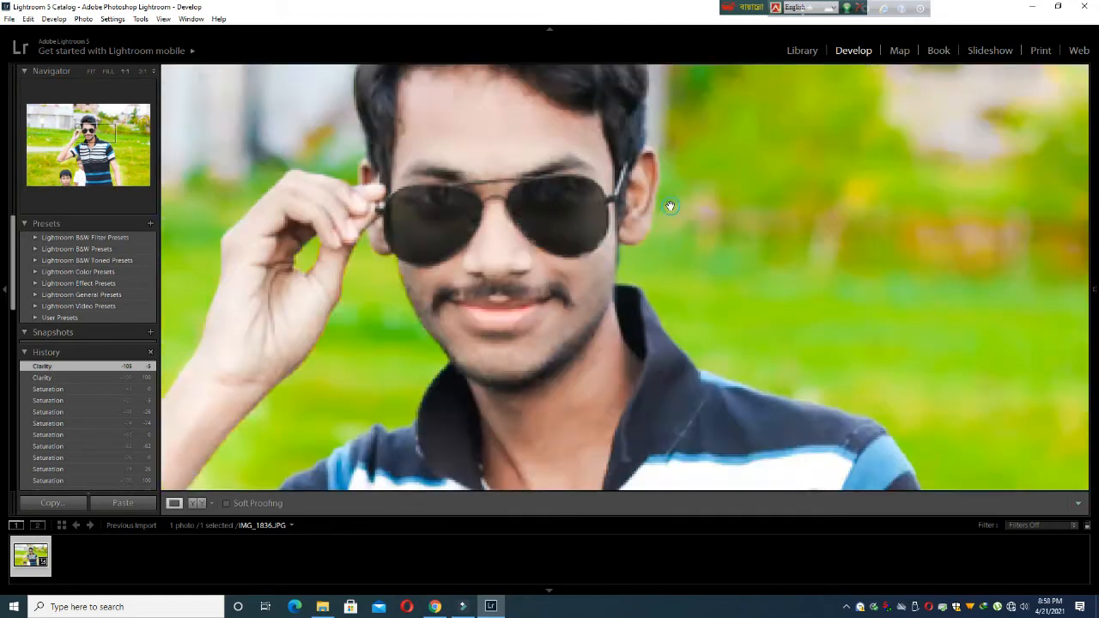
click(625, 224)
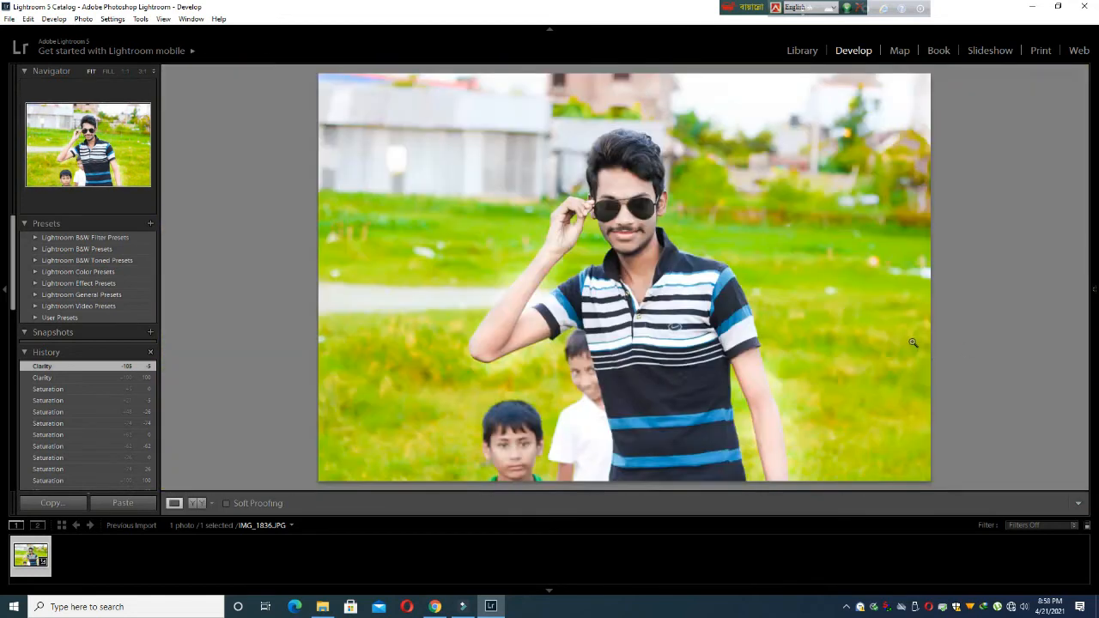
- Examine the edited photo in the Library's Loupe, Compare and Grid views
click(802, 52)
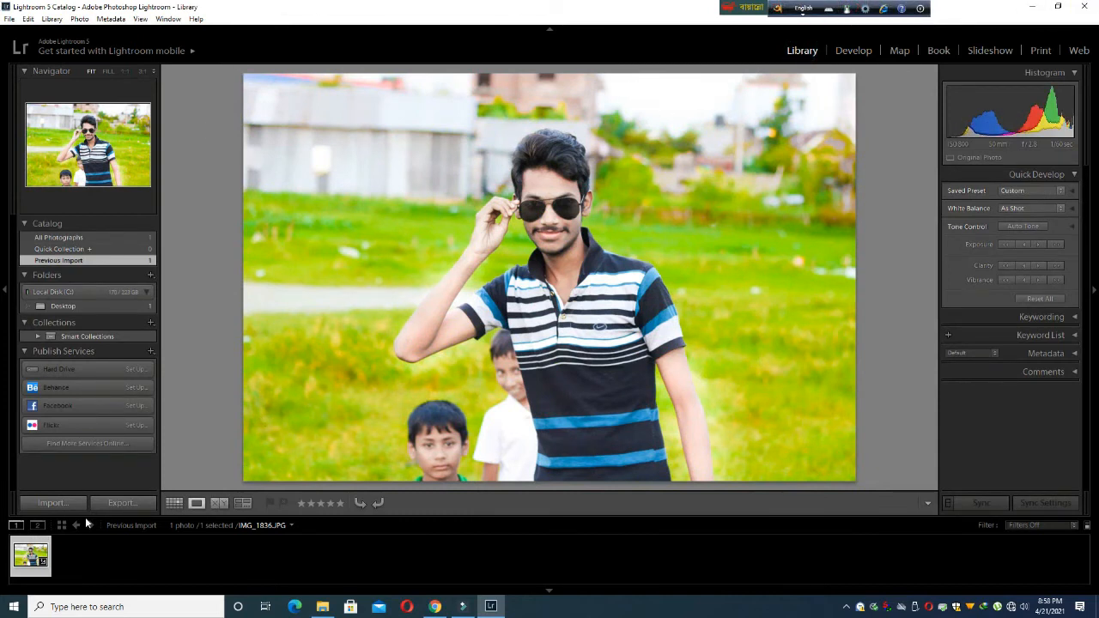
click(195, 505)
click(195, 504)
click(218, 504)
click(218, 505)
click(218, 505)
click(218, 505)
click(218, 504)
click(287, 277)
click(287, 278)
click(285, 277)
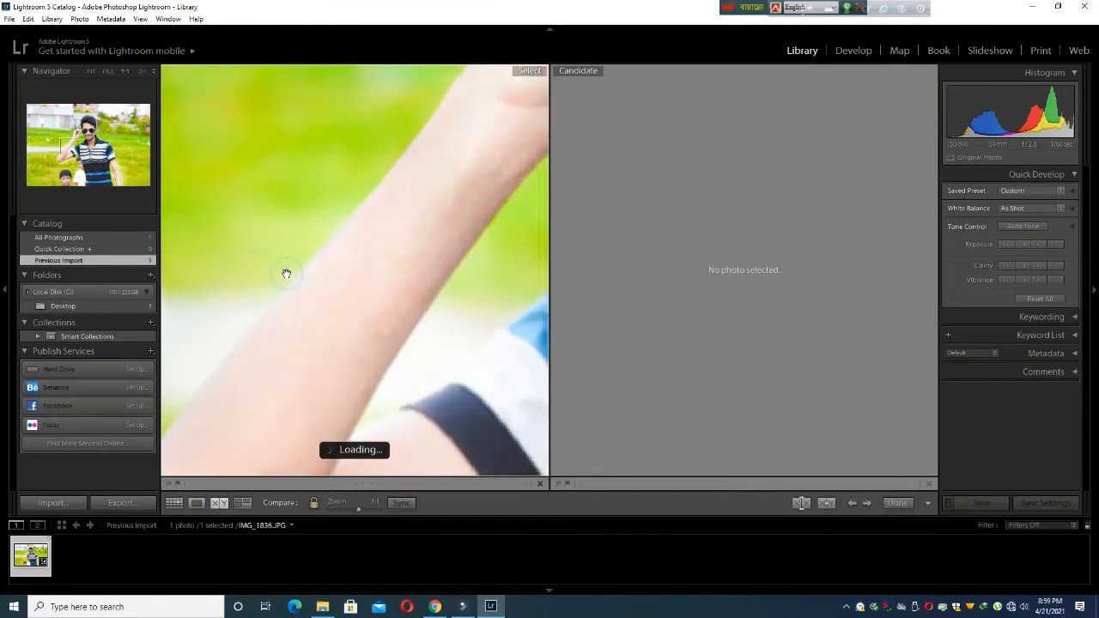
click(285, 278)
click(221, 505)
click(226, 507)
click(225, 506)
click(225, 506)
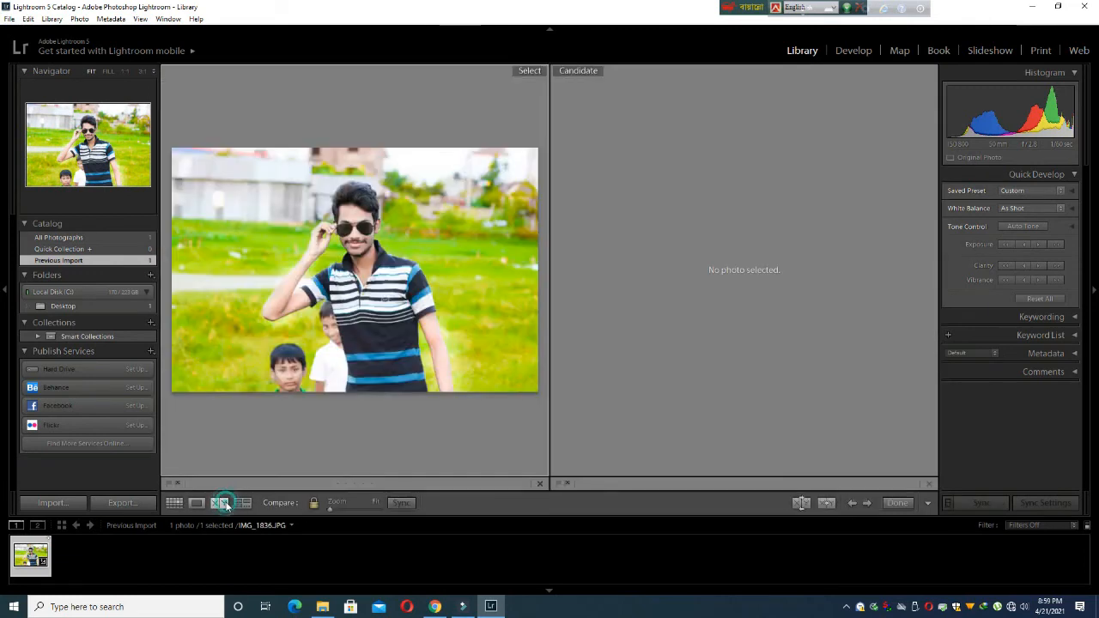
click(226, 506)
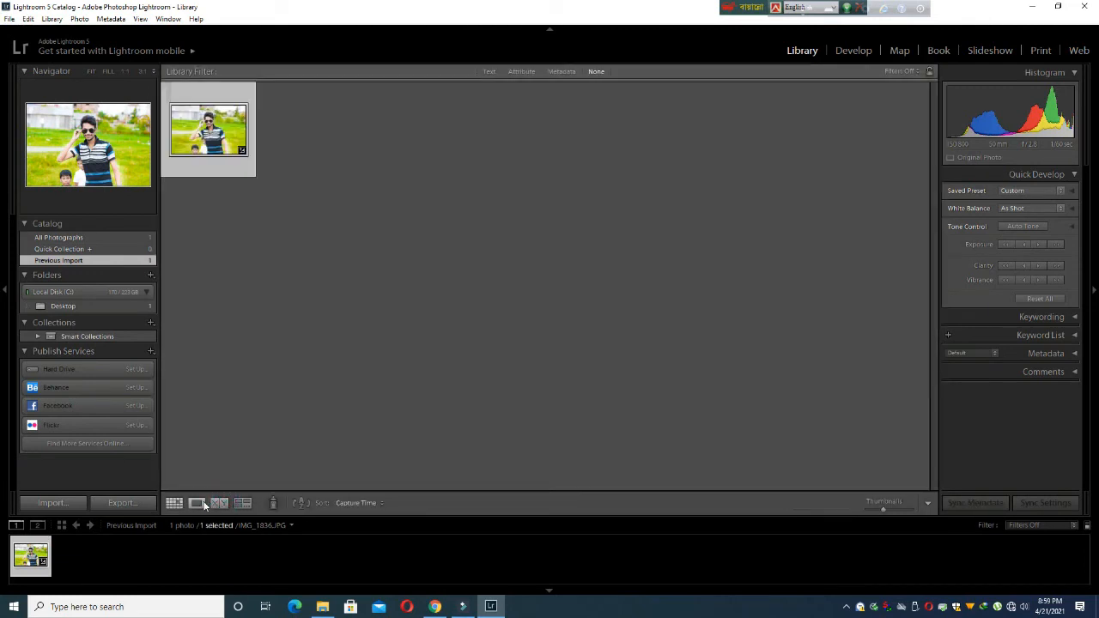
click(203, 505)
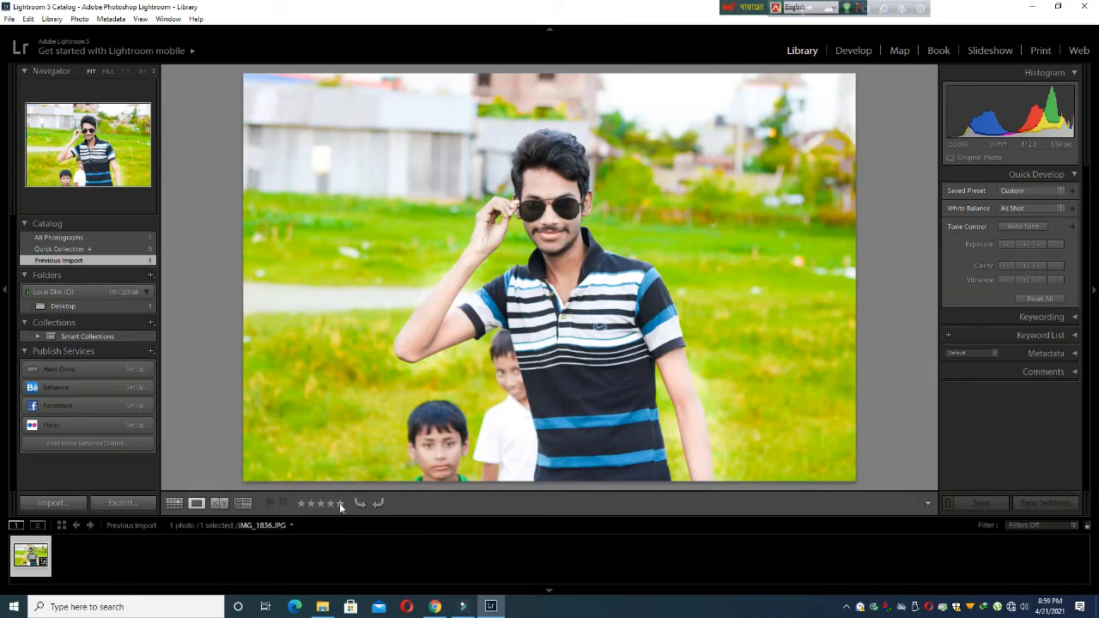
click(175, 504)
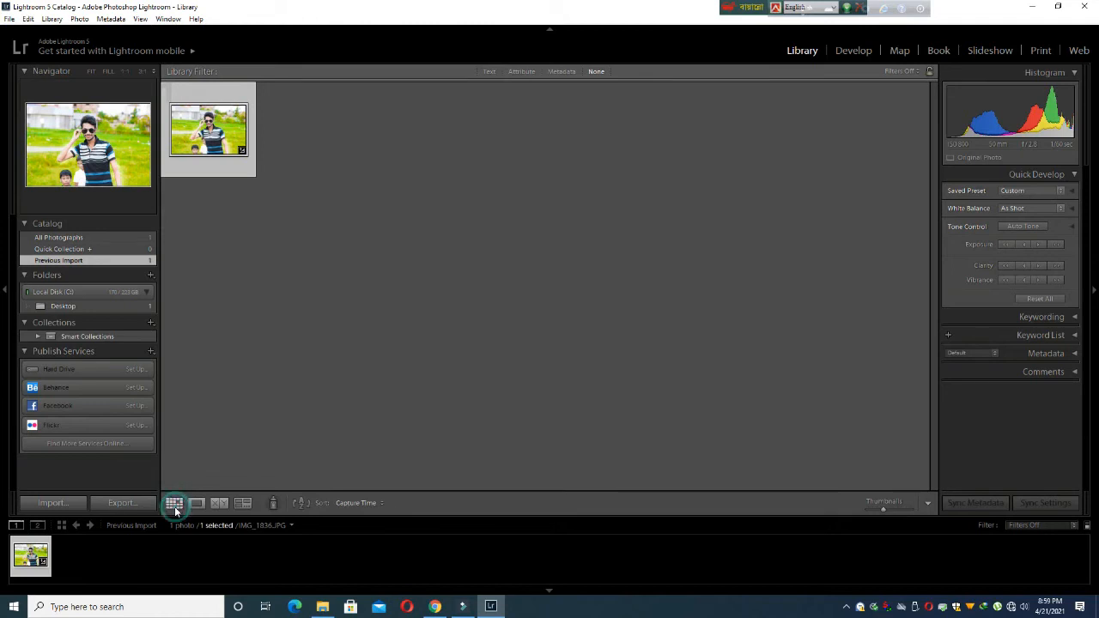
click(219, 503)
click(203, 504)
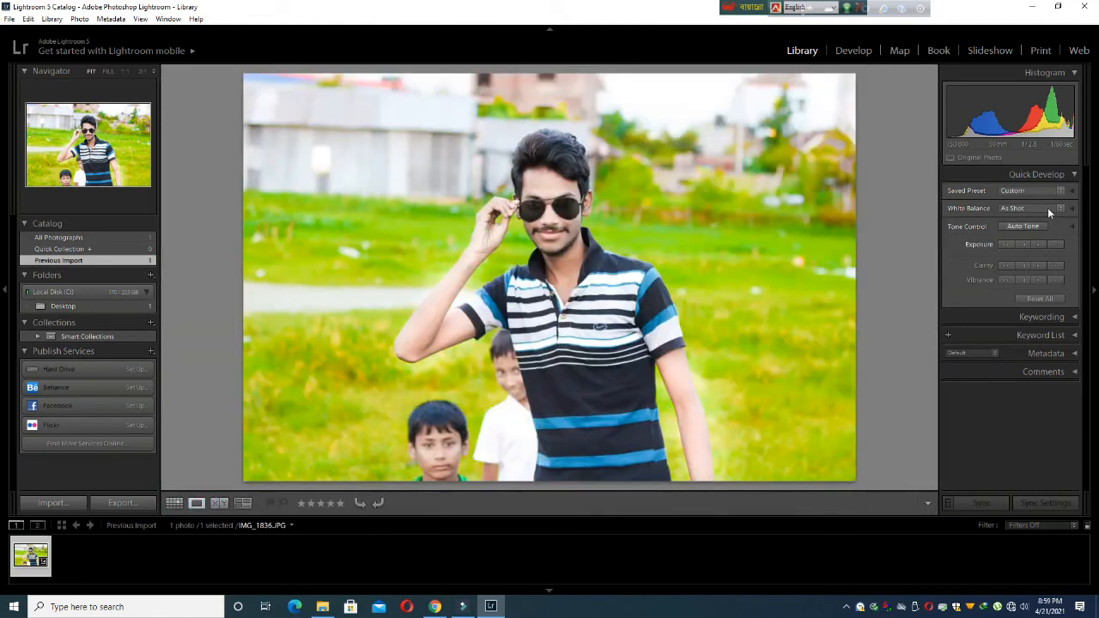
click(970, 53)
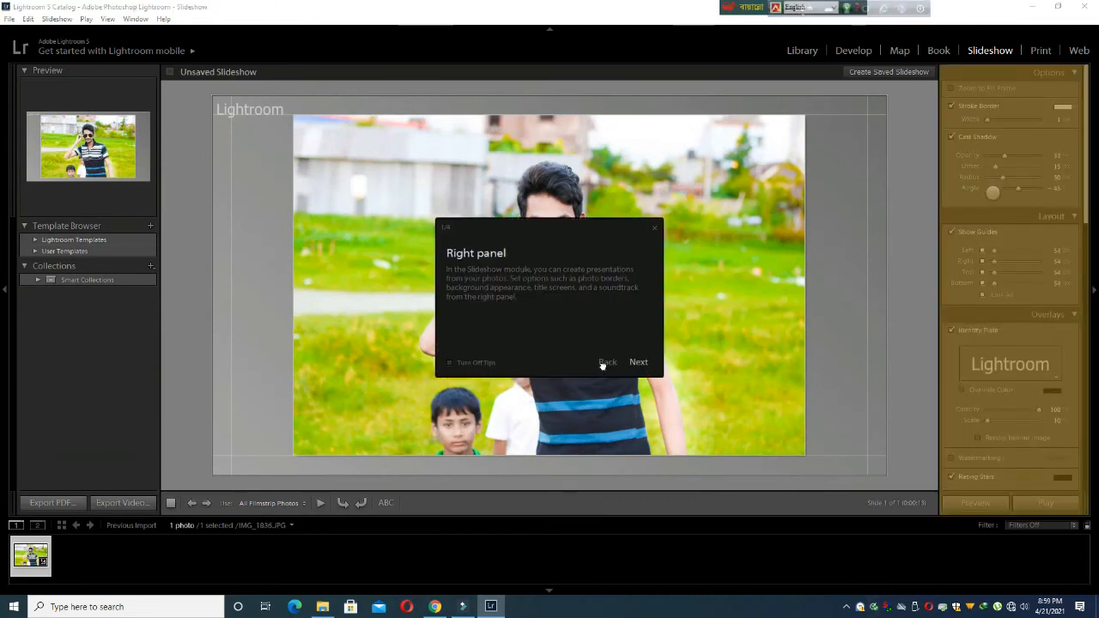
click(654, 230)
click(798, 51)
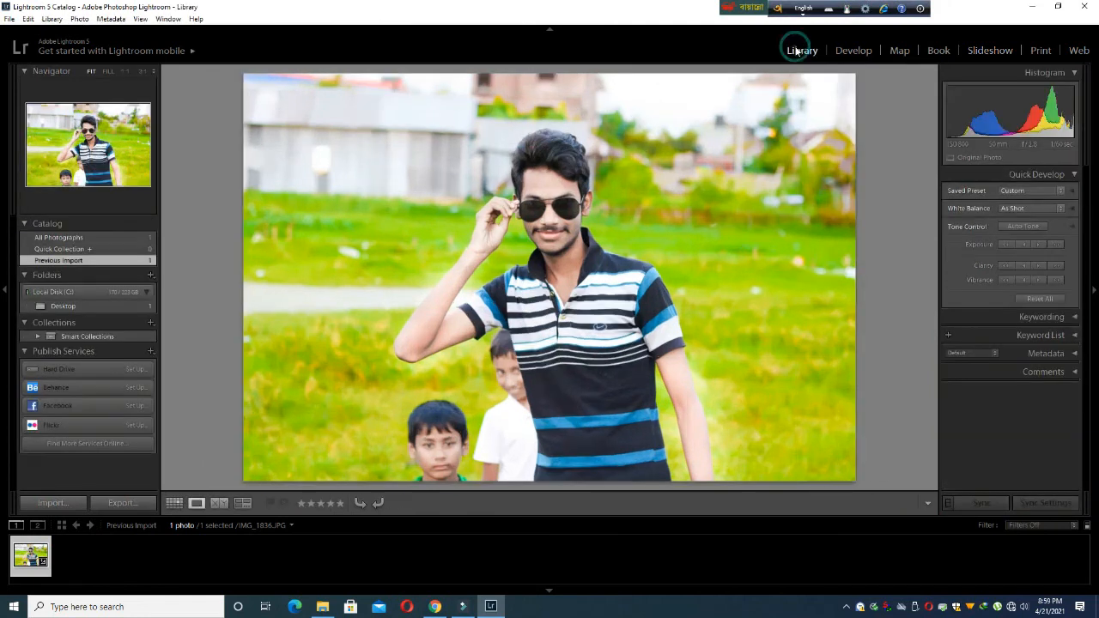
- Compare the original and edited photo side by side in Develop's Before & After view
click(851, 58)
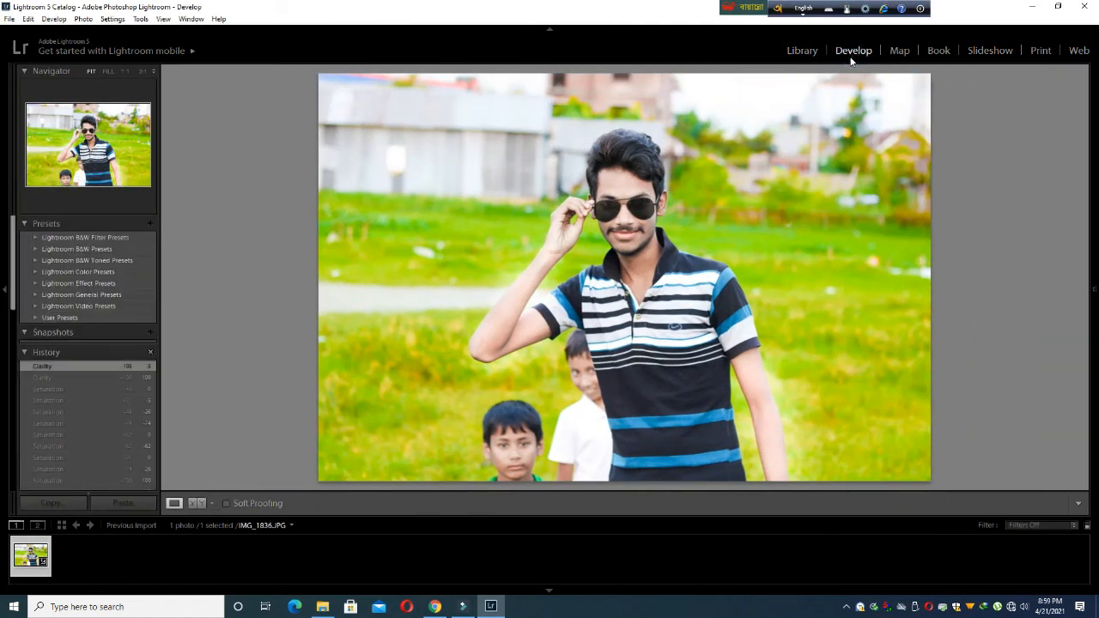
click(192, 503)
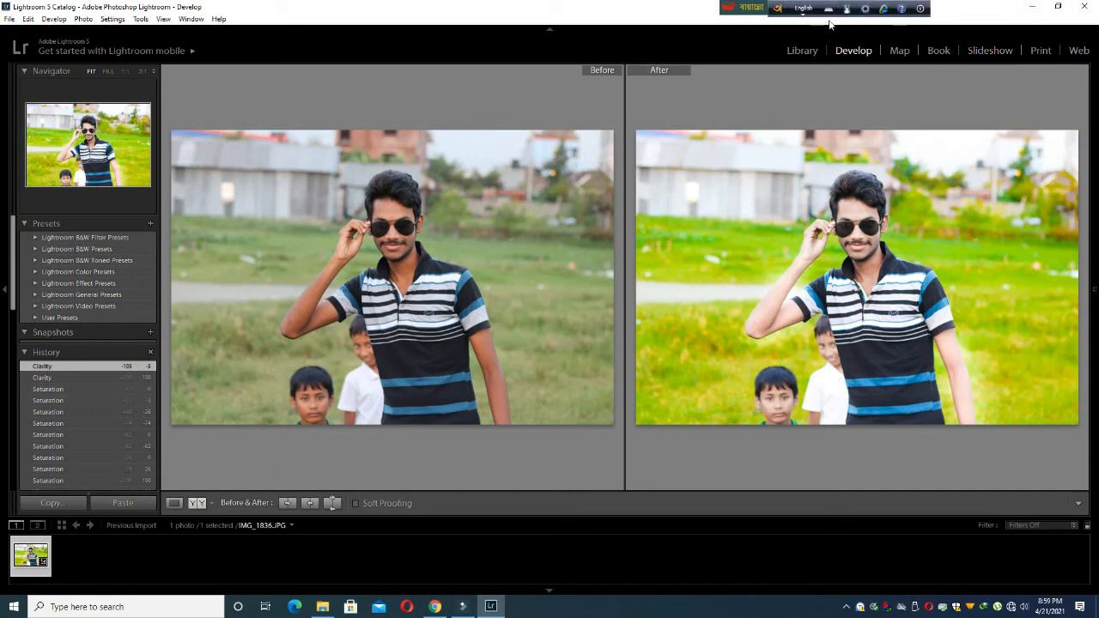
- Export the edited photo from the Library to the Untitled Export subfolder on the Desktop
click(802, 50)
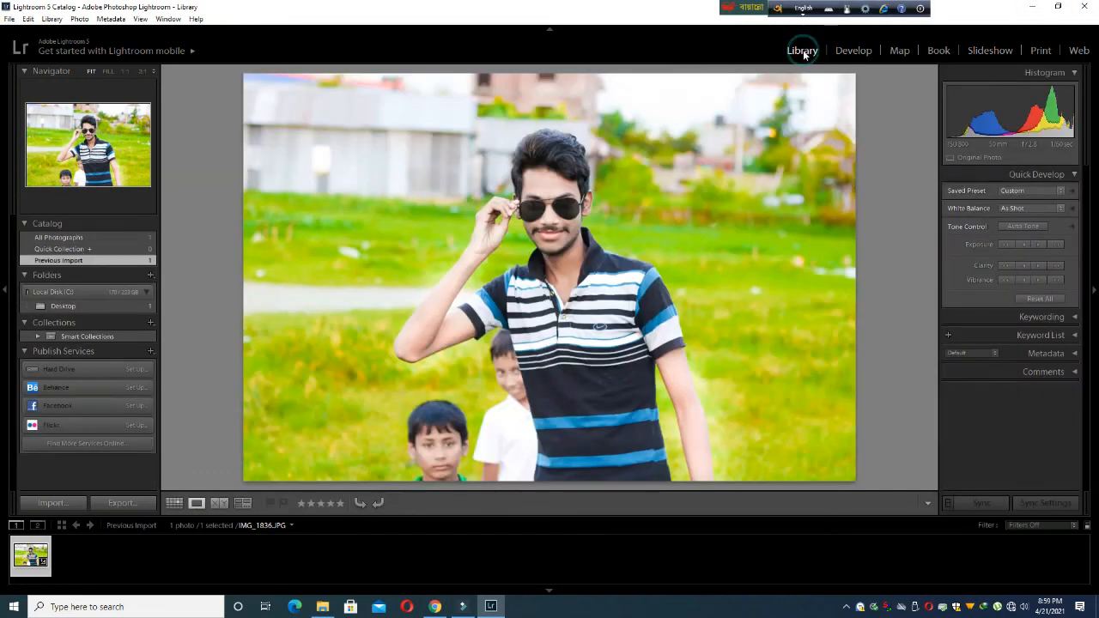
click(122, 503)
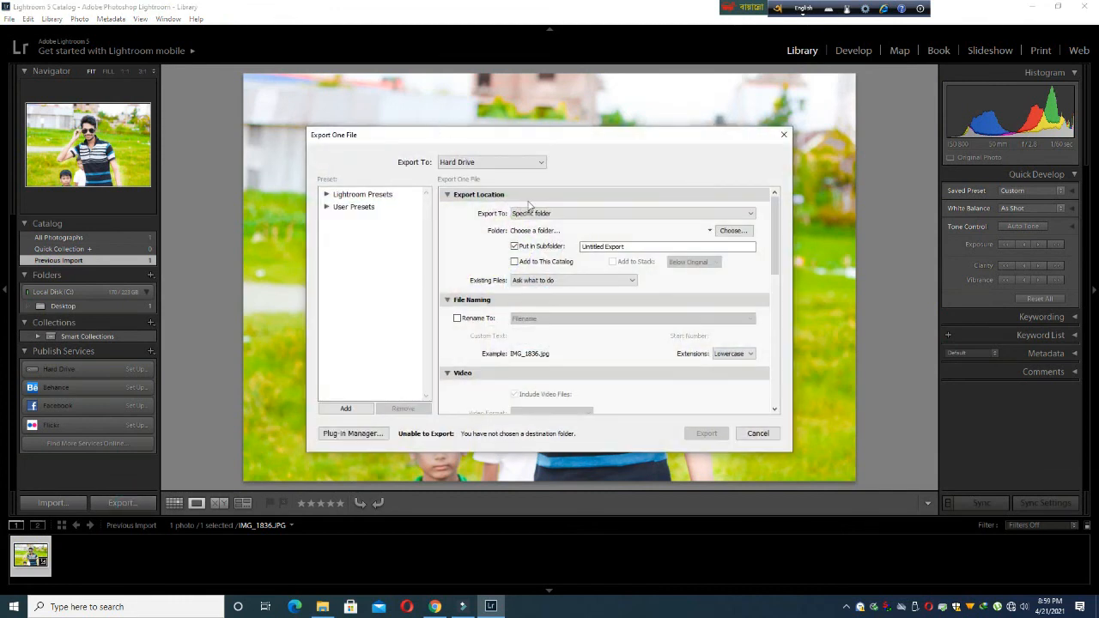
click(733, 230)
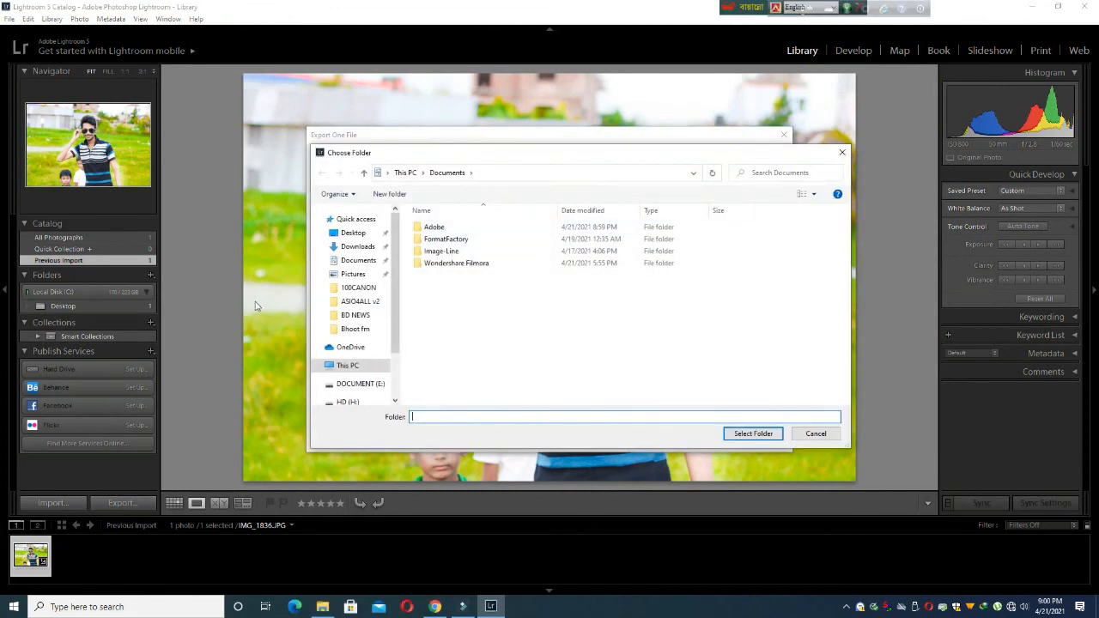
click(353, 232)
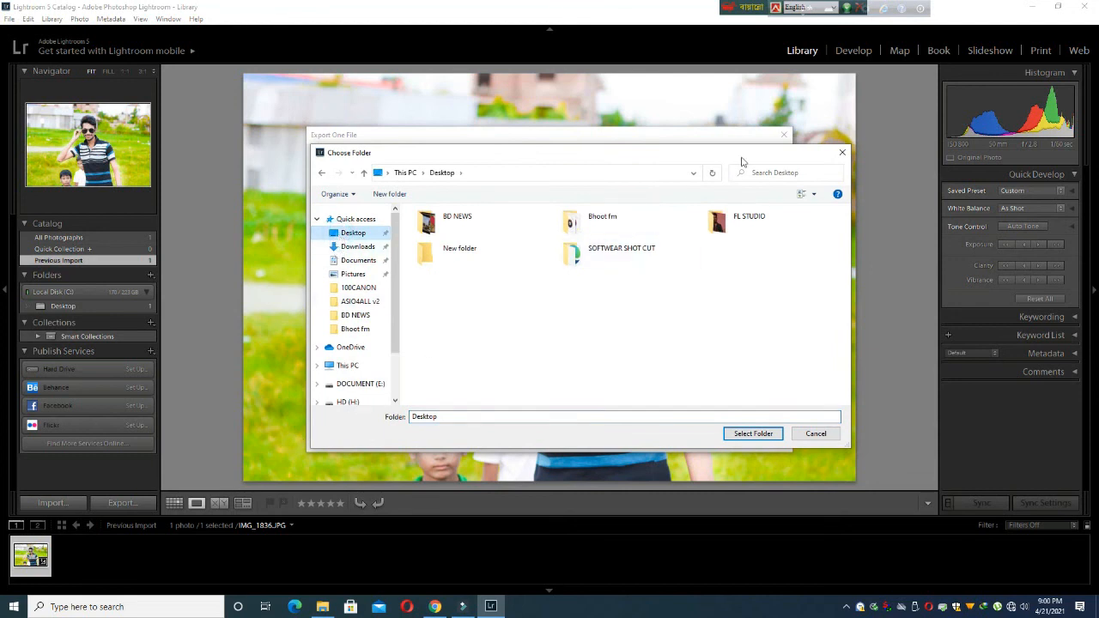
double_click(778, 154)
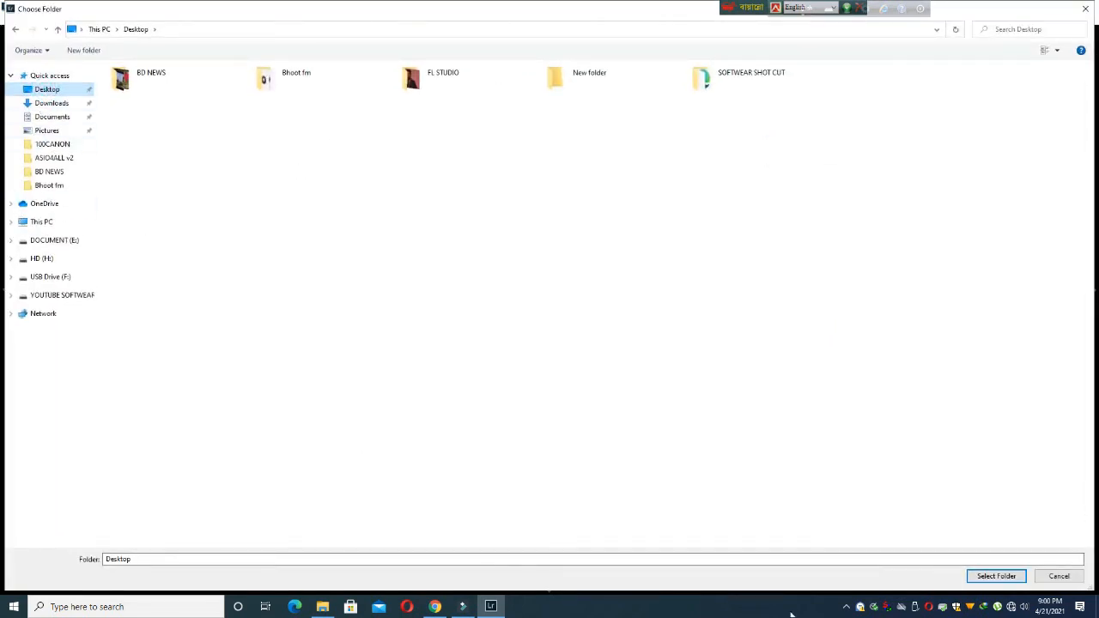
click(969, 577)
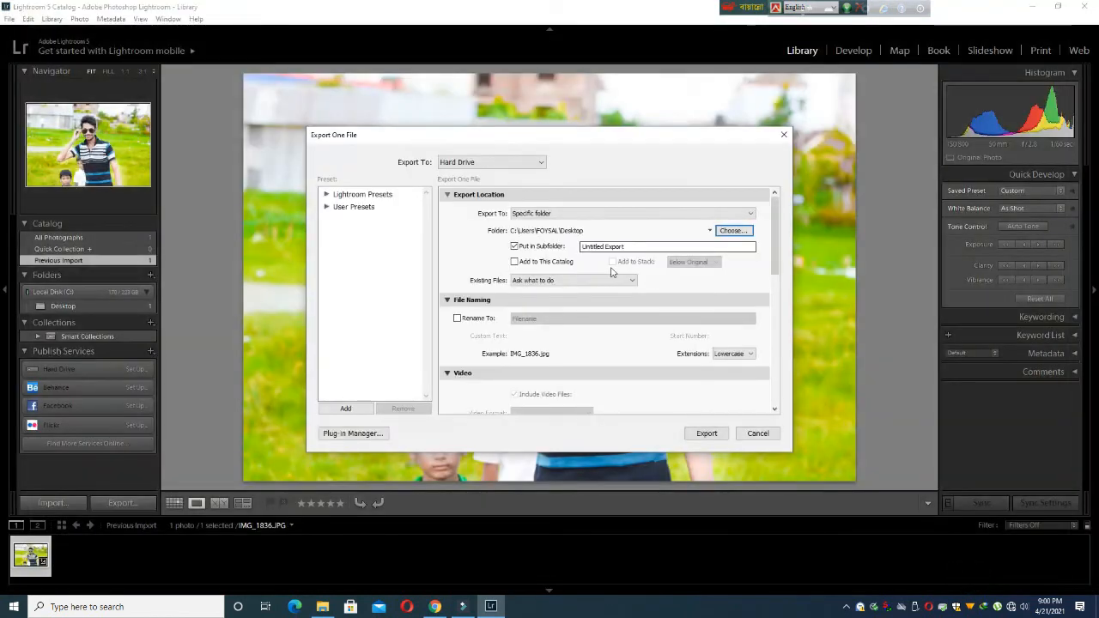
click(706, 433)
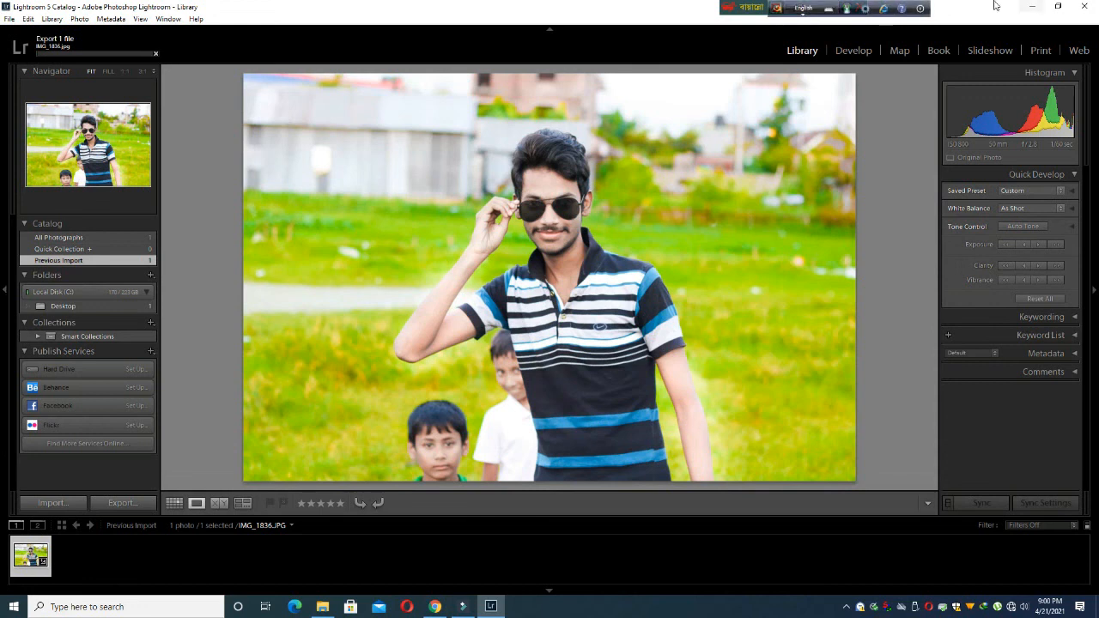
- Open the exported IMG_1836 from the desktop's Untitled Export folder, inspect it zoomed in and out, and return to Lightroom
click(1031, 6)
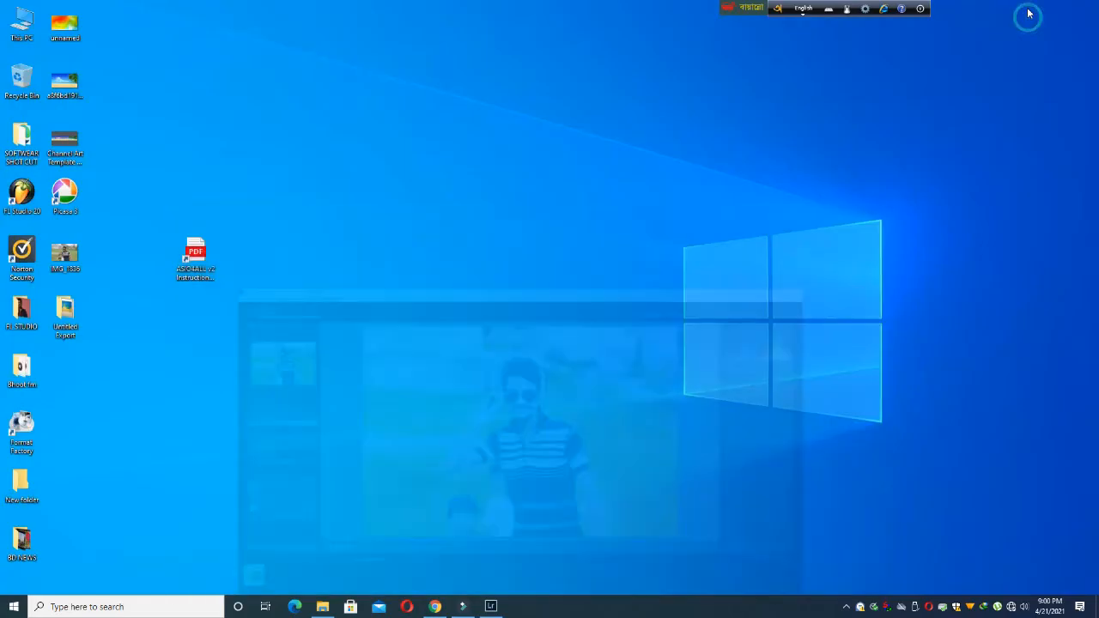
double_click(67, 314)
click(129, 94)
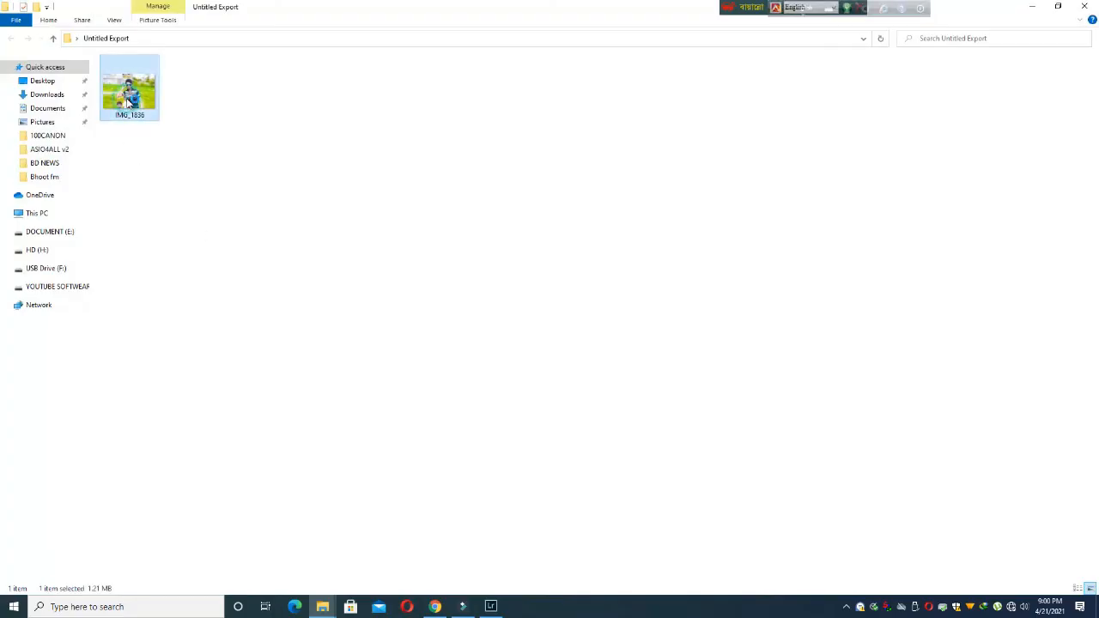
double_click(127, 101)
scroll(562, 189, up, 3)
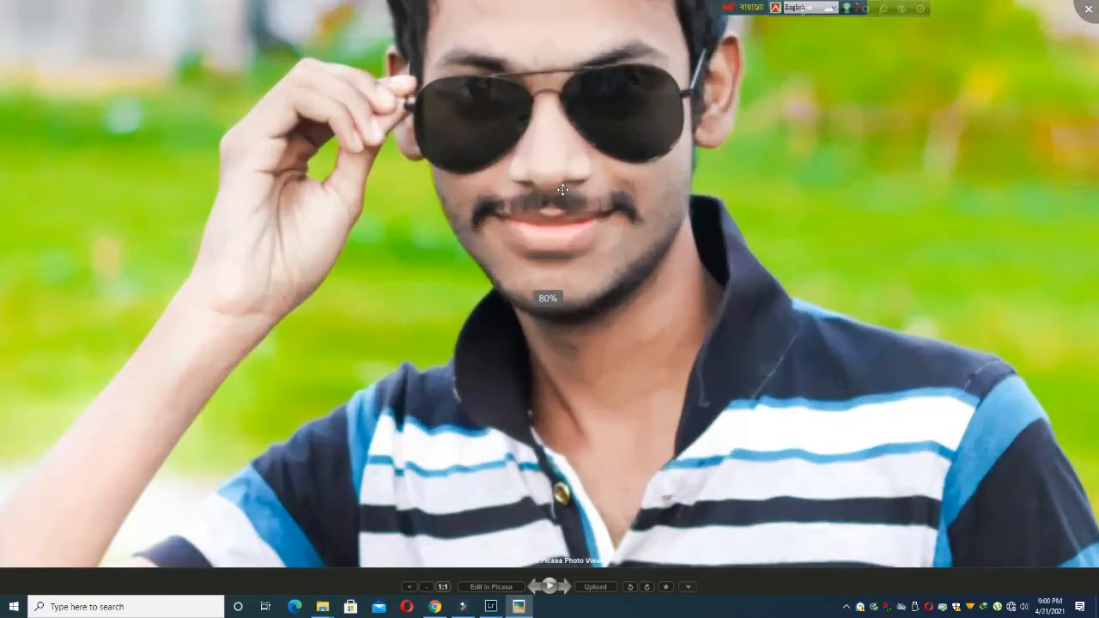
scroll(562, 190, down, 5)
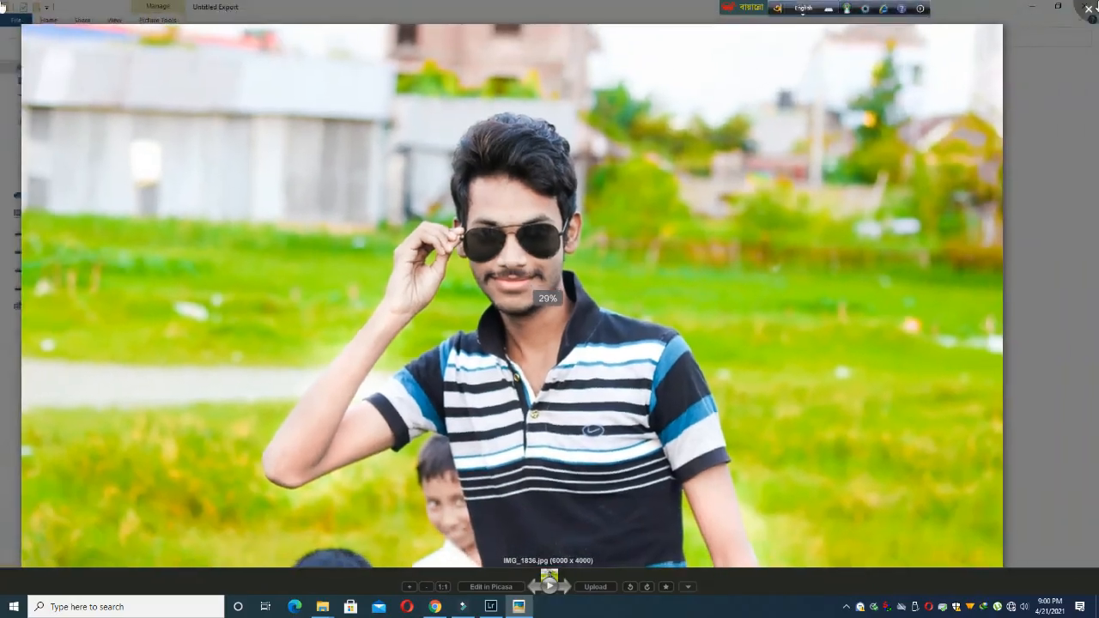
click(1089, 8)
click(491, 606)
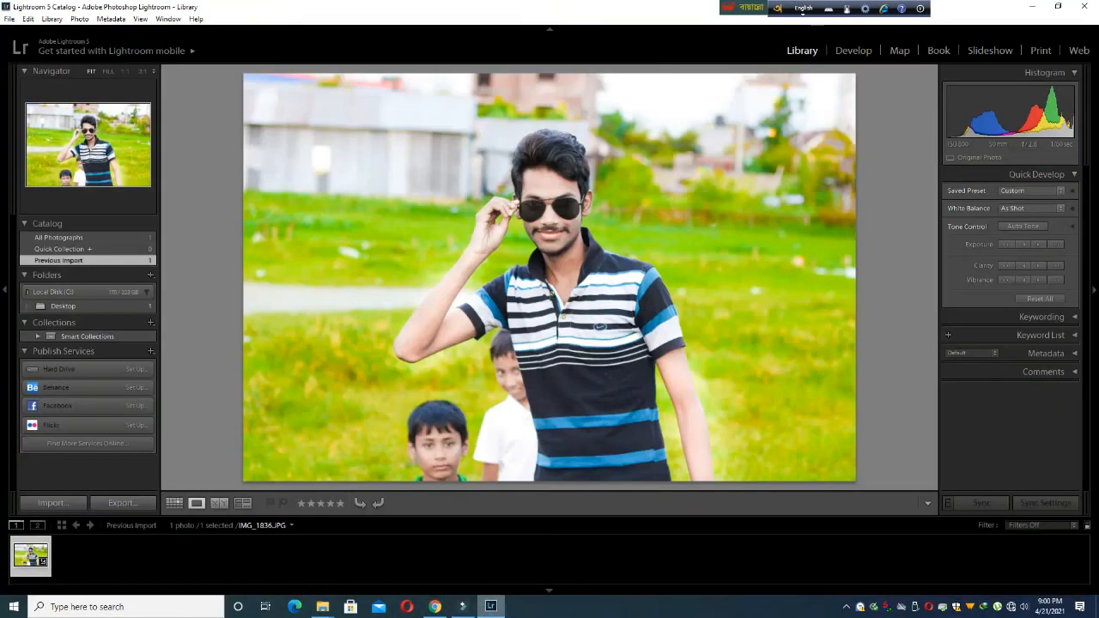